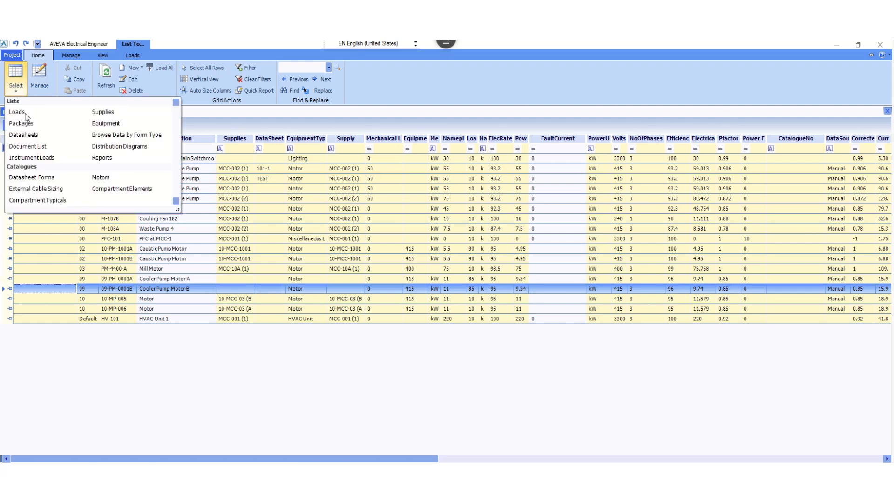
Create a new MCC supply in the Supplies list with the equipment number 09-MCC-0001.
click(109, 114)
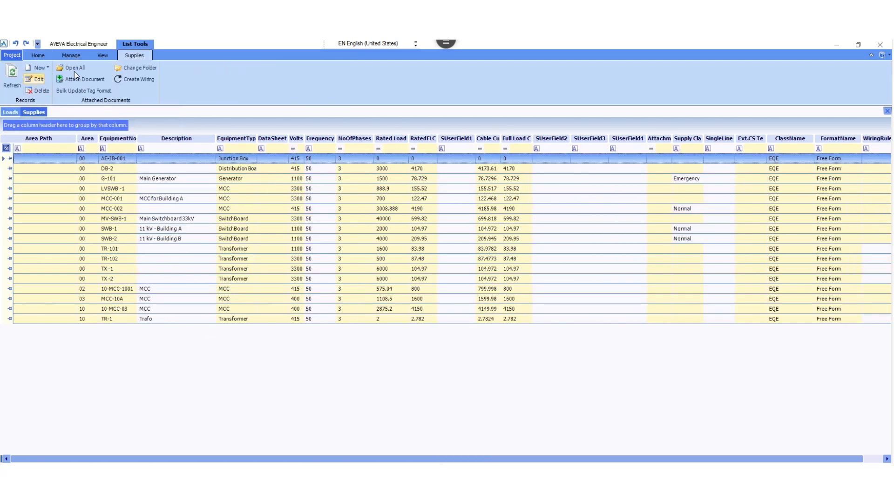
click(39, 68)
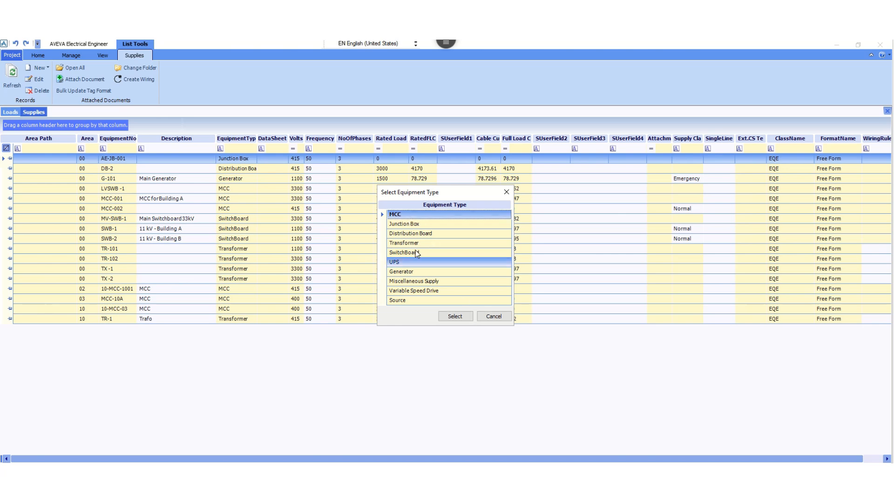
click(459, 317)
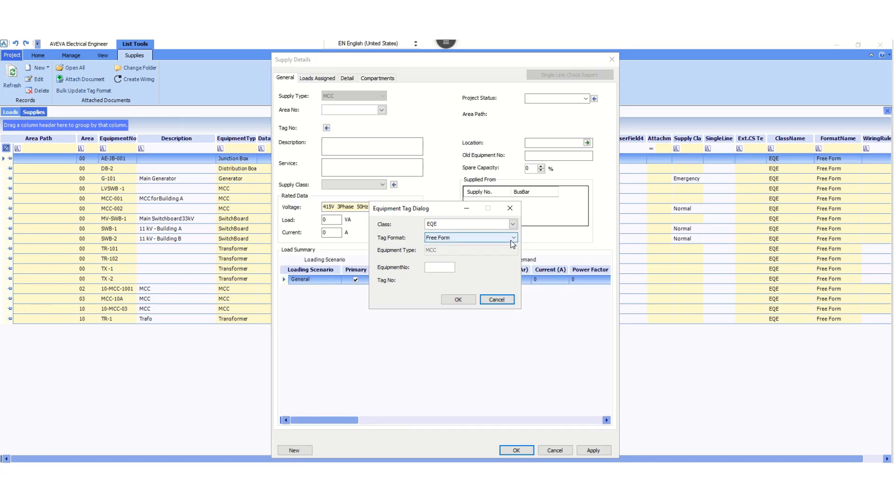
click(439, 266)
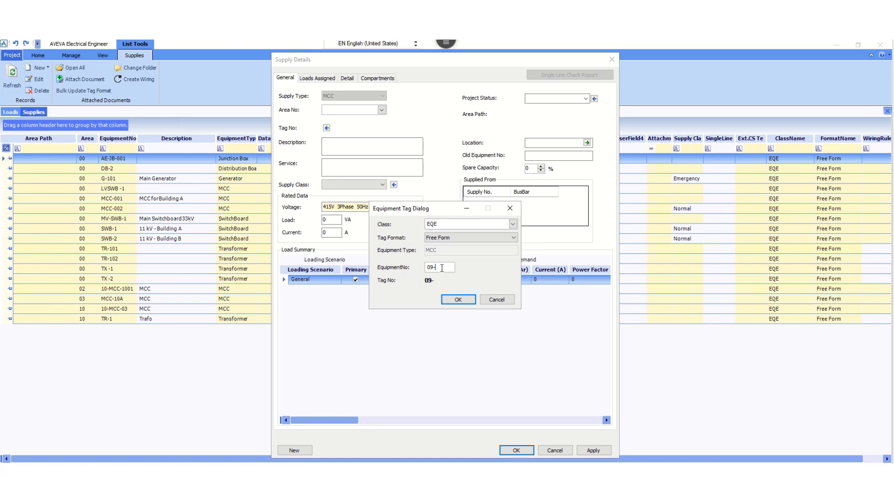
text(MCC-0001)
click(458, 300)
Assign the new MCC supply to area 09 Process Area and set its project status to New.
click(381, 111)
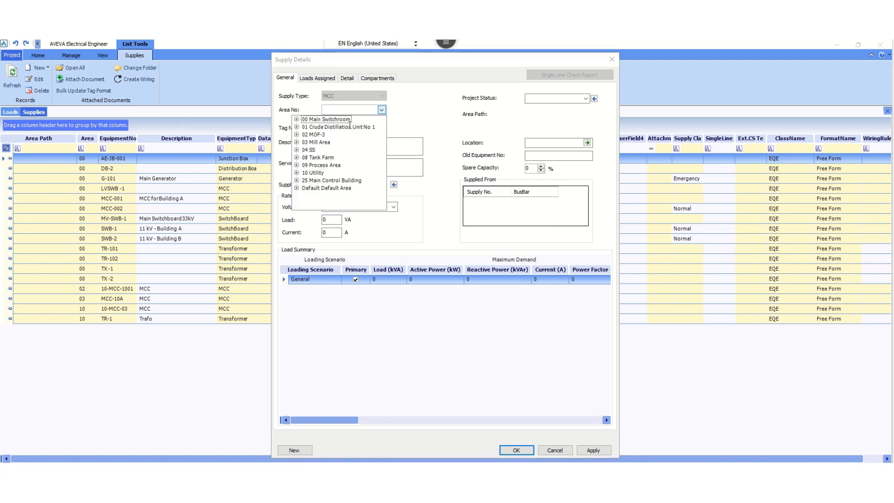
click(326, 165)
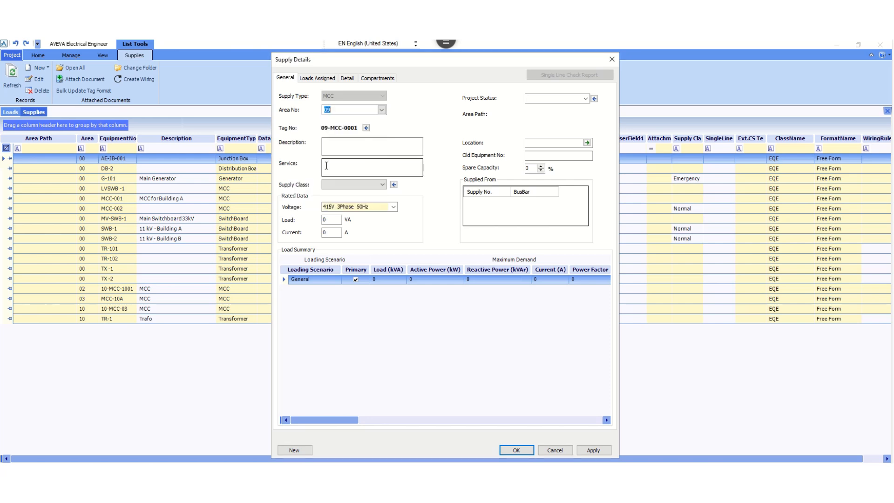
click(585, 99)
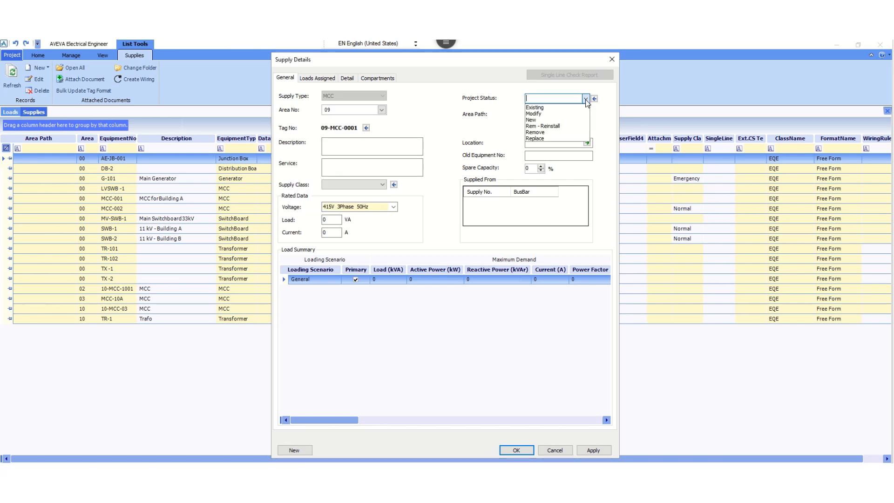
click(535, 120)
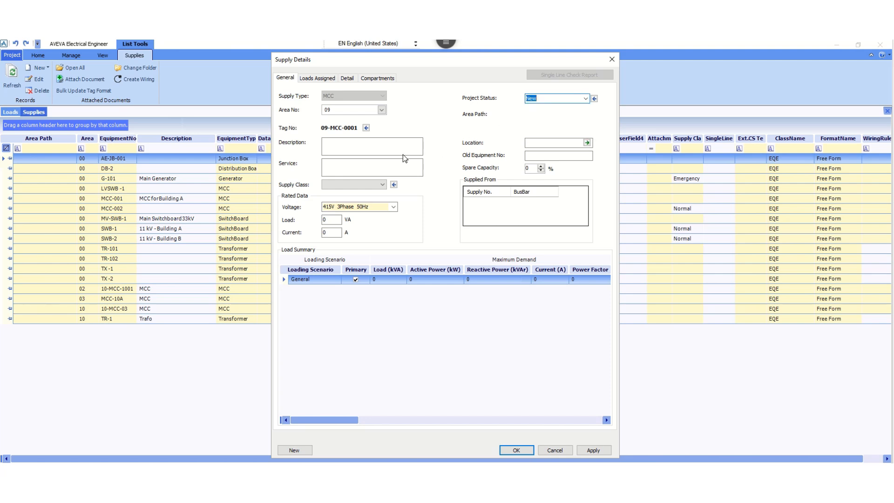
Enter MCC-01 as the supply's description and Continuous as its service.
click(345, 146)
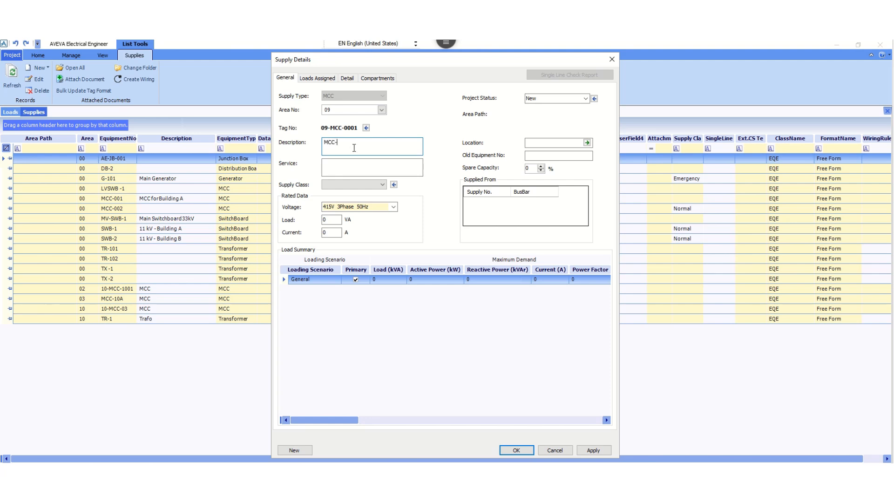
click(331, 165)
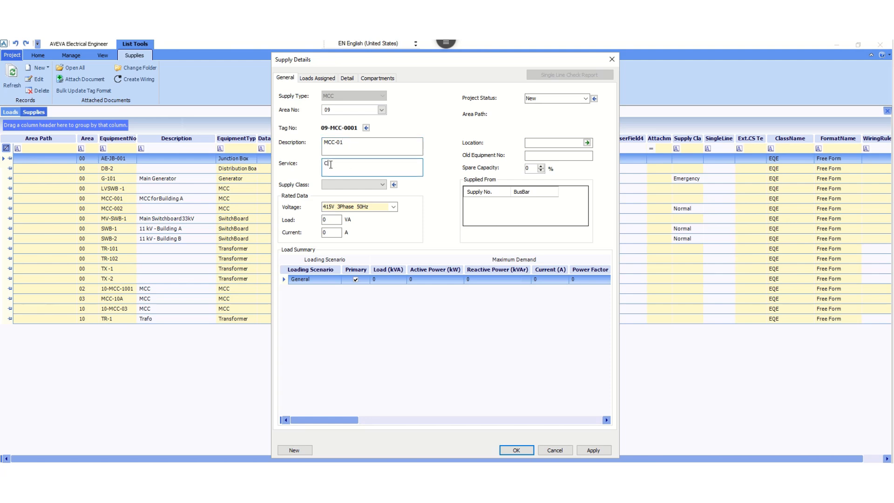
text(Continuous)
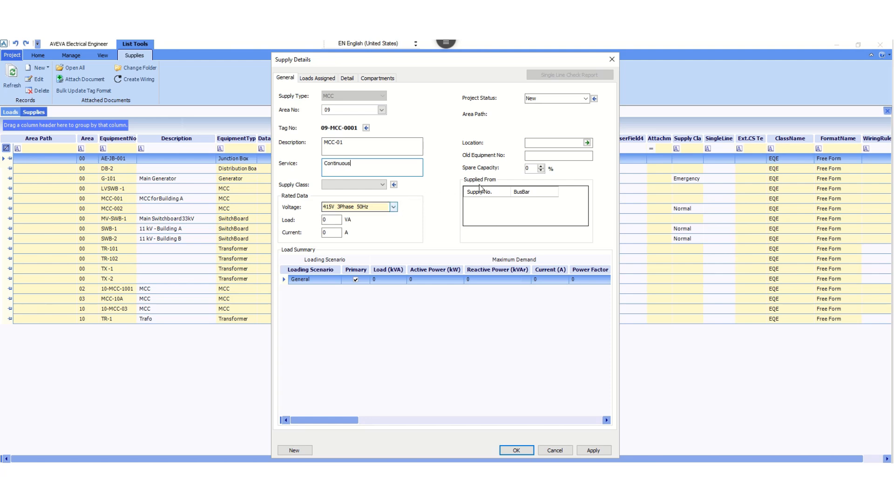
Set the supply's rated voltage to 415V 3Phase 50Hz and its rated current to 3200 A.
click(393, 207)
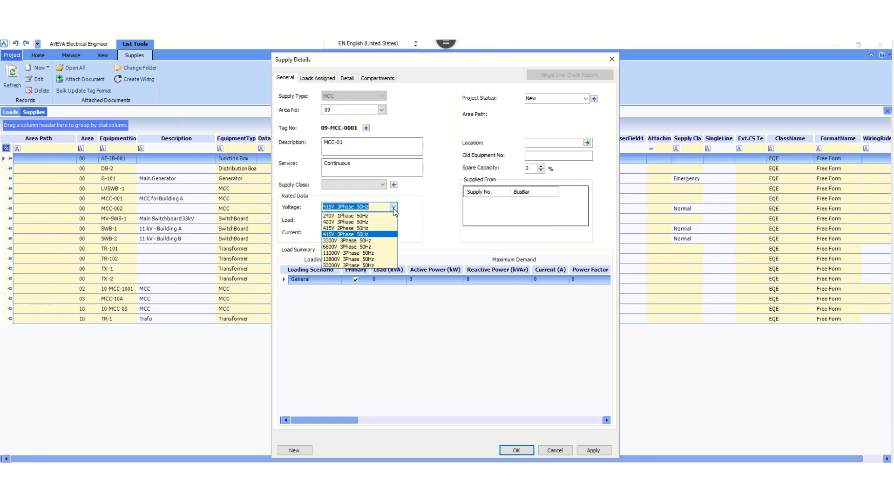
click(350, 235)
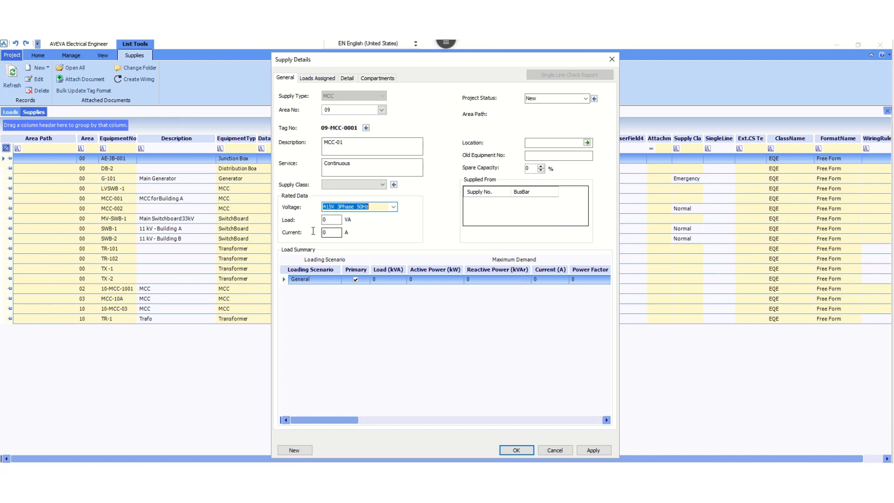
click(332, 233)
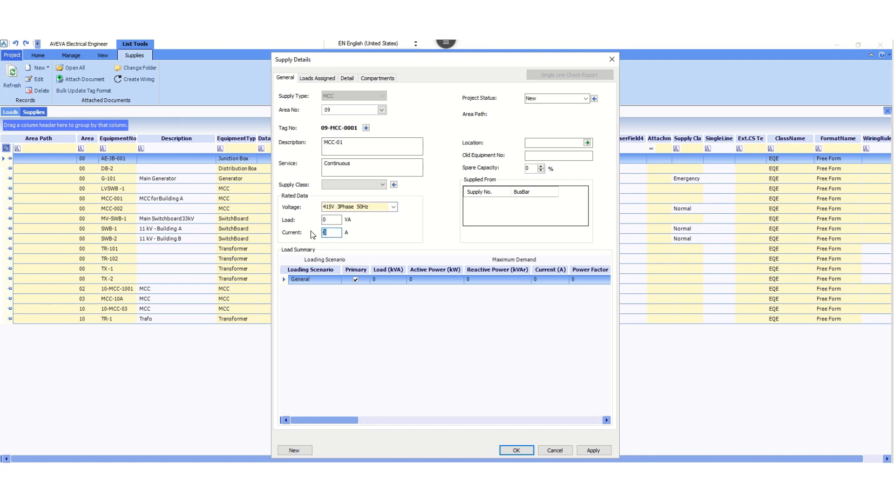
text(3200)
Set the supply's design status to In Progress and its revision to 00.
click(313, 80)
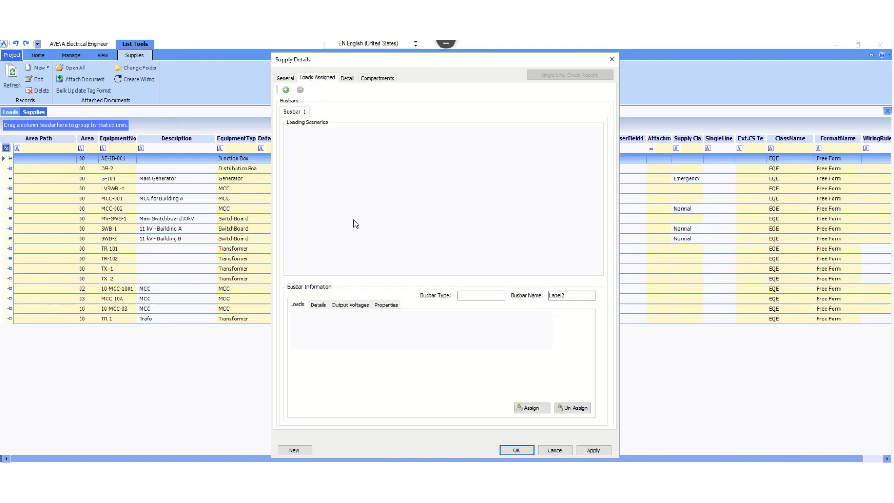
click(348, 77)
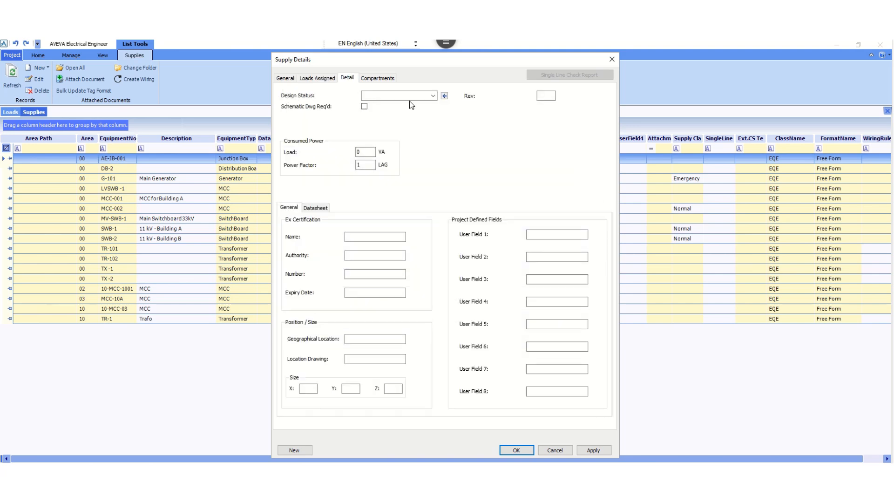
click(433, 97)
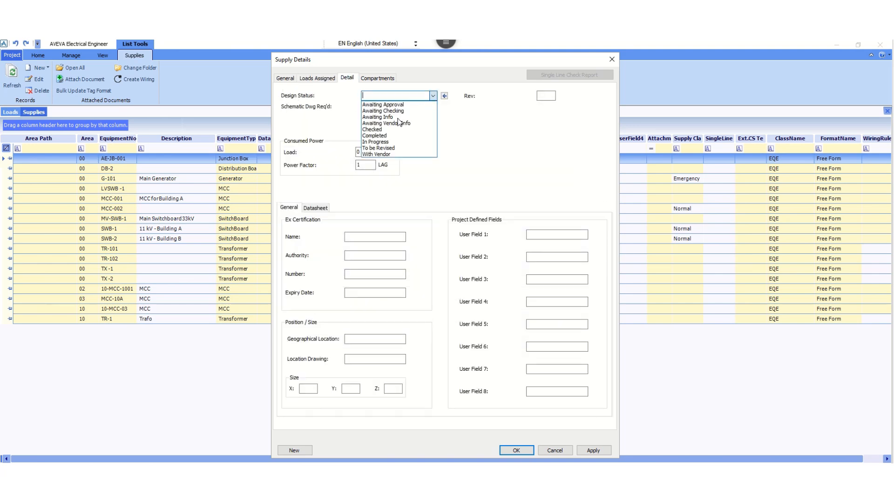
click(385, 141)
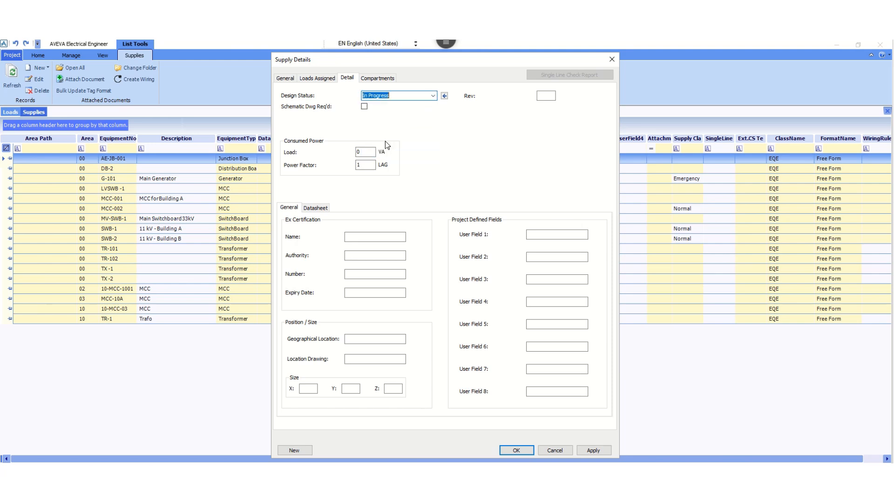
click(549, 96)
text(00)
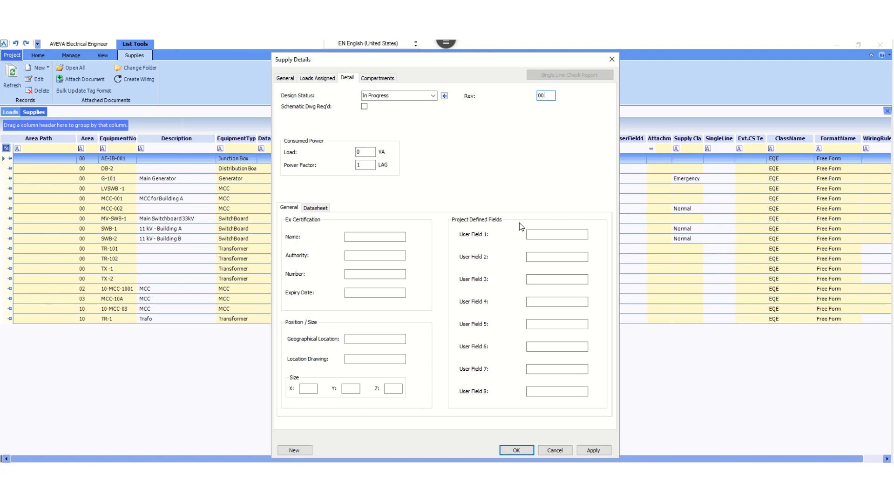
Save the new supply after viewing its assigned loads, and close its details.
click(322, 78)
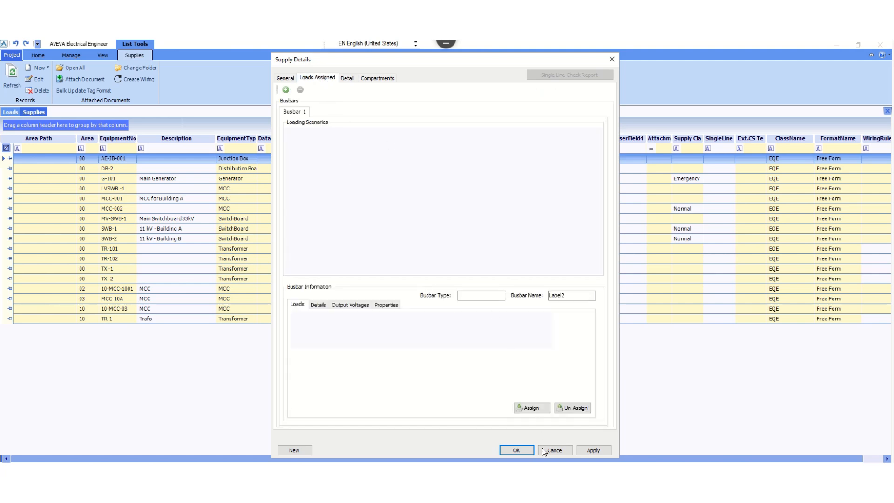
click(592, 450)
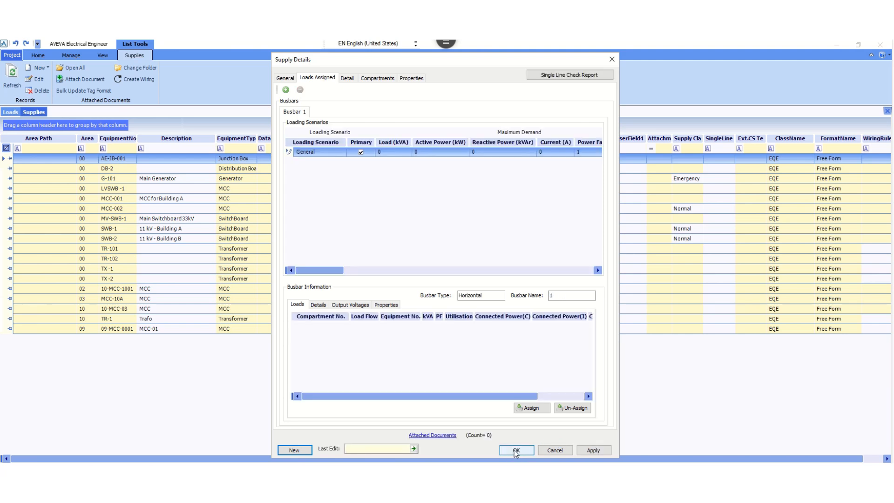
click(515, 450)
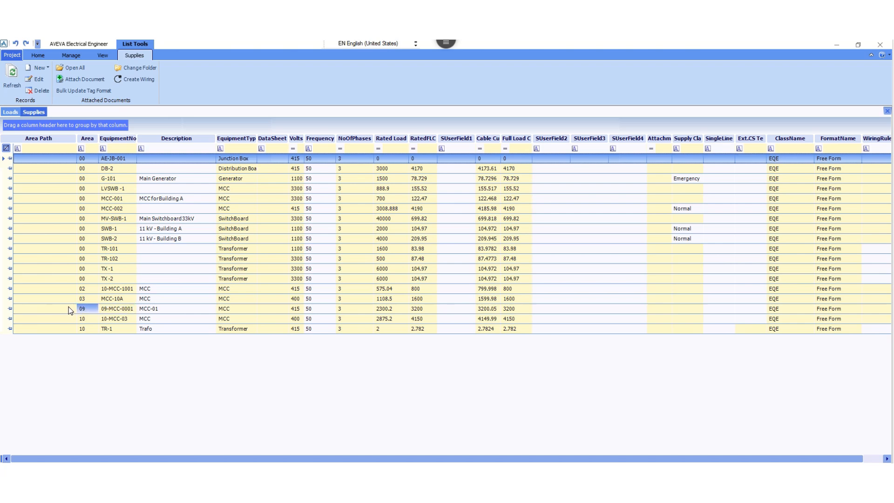
Reopen the details of supply 09-MCC-0001 and add a second busbar, saving the supply when required.
click(73, 310)
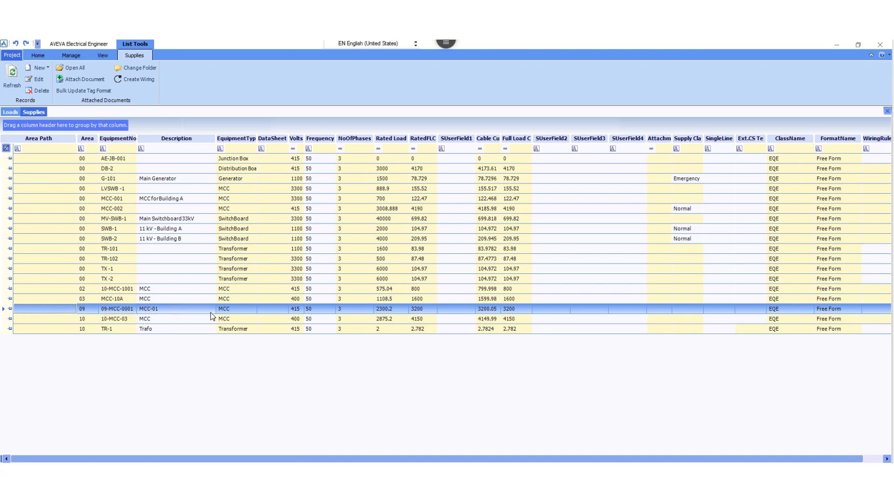
click(182, 309)
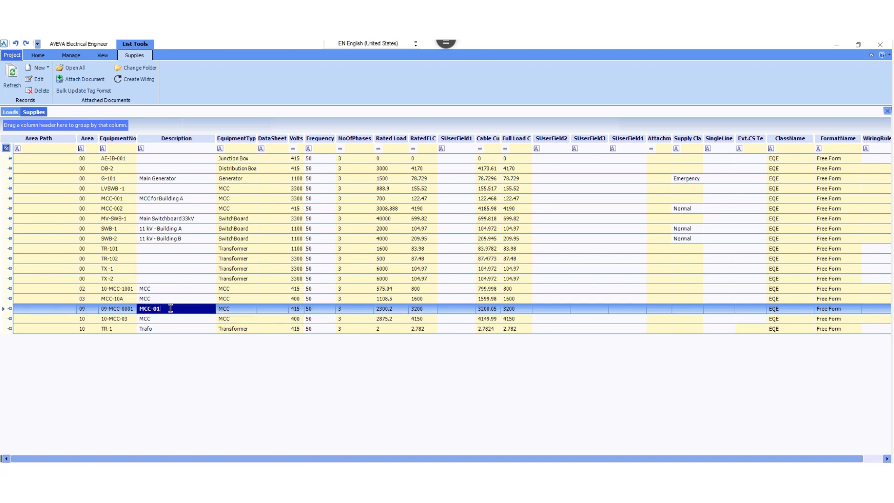
click(127, 309)
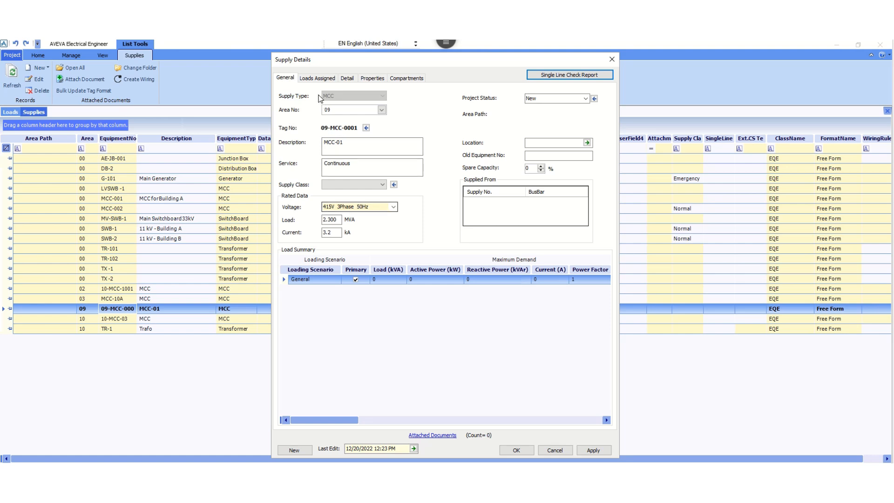
click(315, 79)
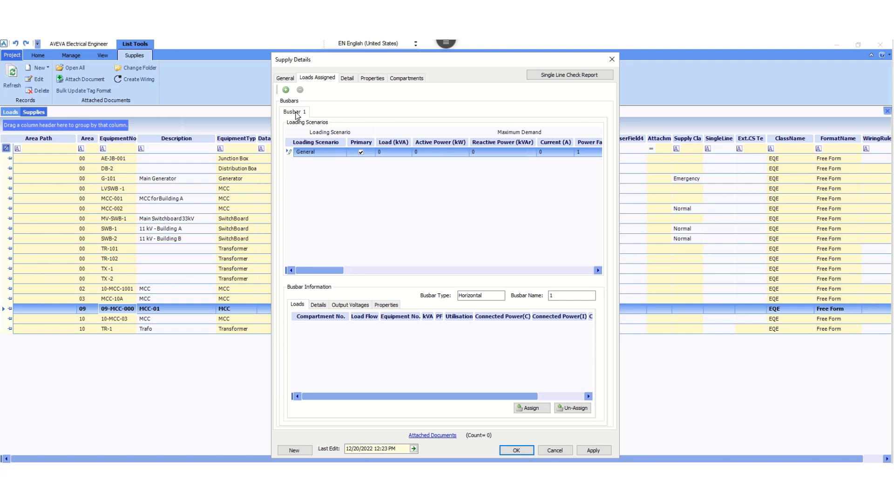
click(285, 90)
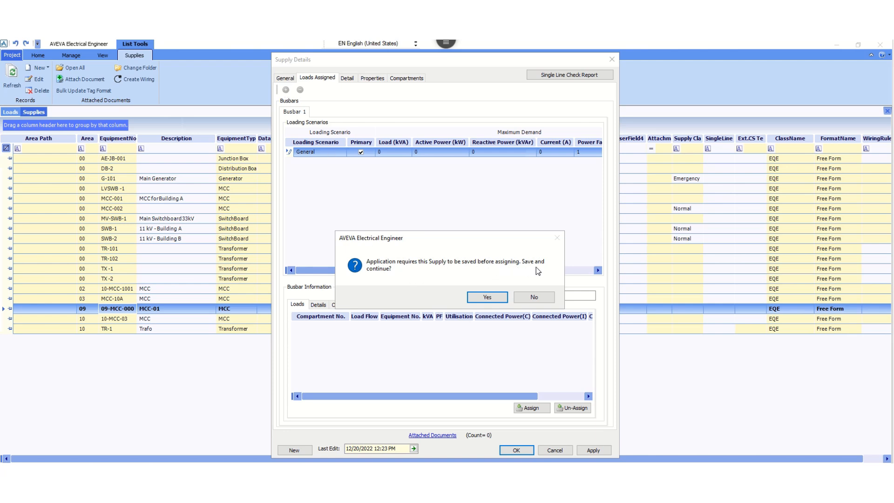
click(487, 297)
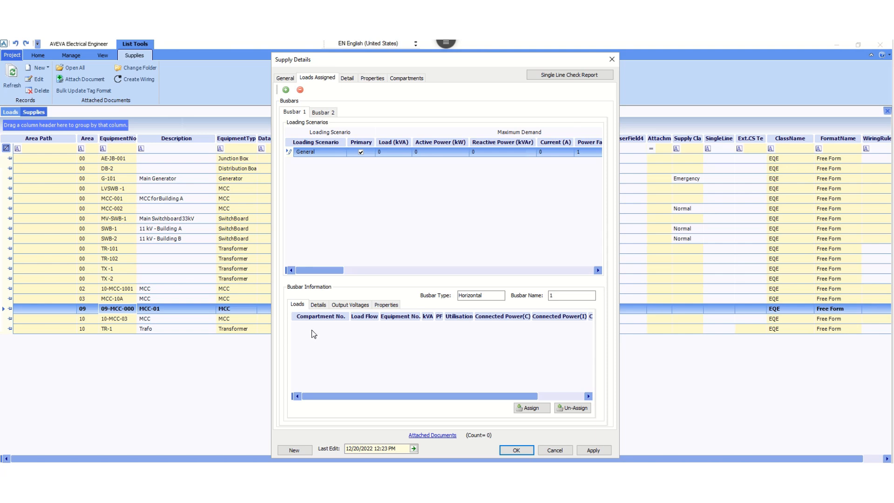
Rename Busbar 1 to A and give it the description Bus-A in its busbar details.
click(318, 305)
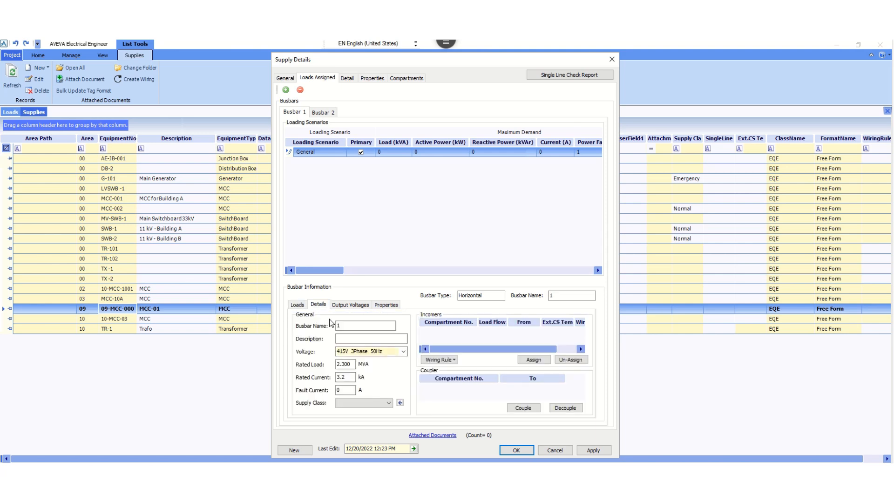
click(358, 328)
text(A)
click(359, 338)
text(Bu)
Check the voltage options of Busbar 1 and set its fault current to 65000 A.
click(403, 353)
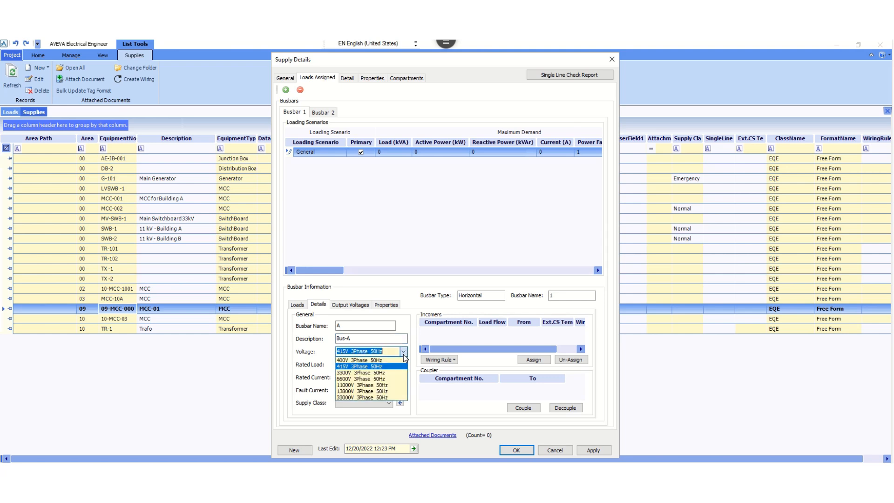
click(404, 354)
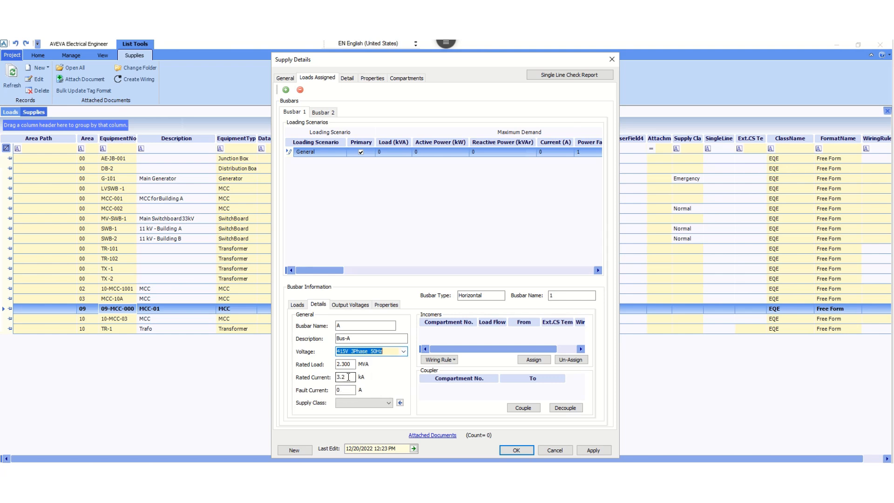
click(334, 390)
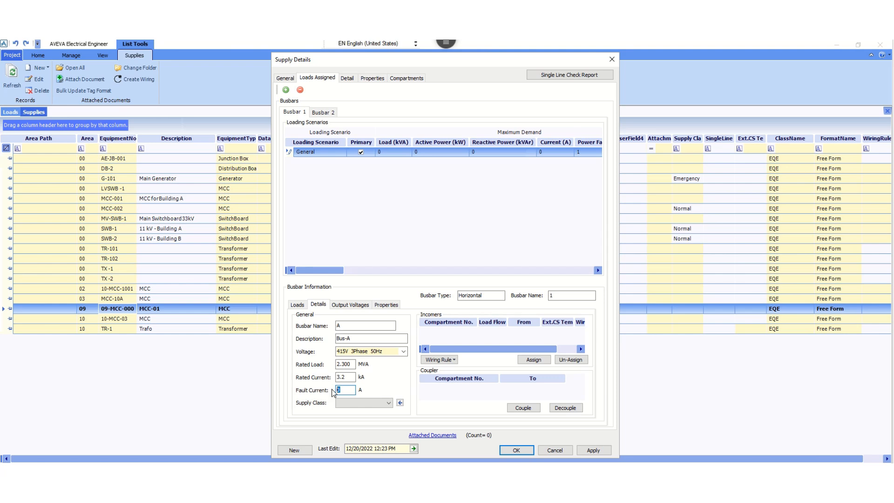
text(65000)
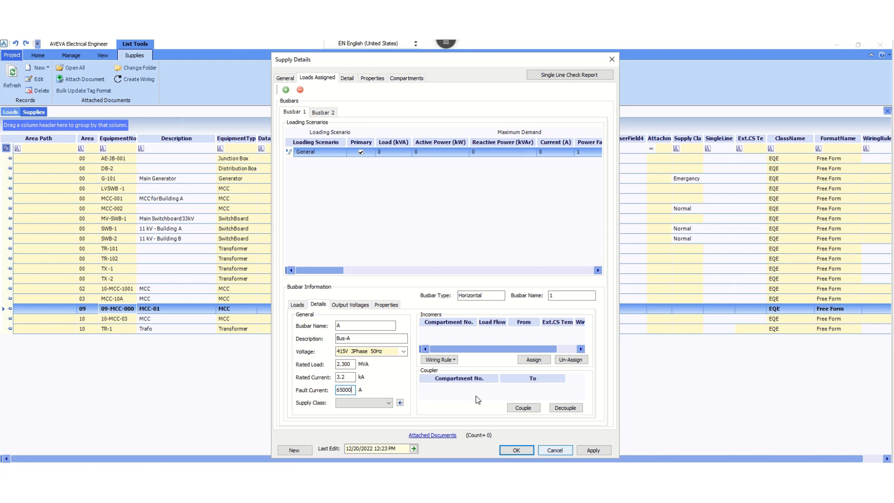
click(355, 326)
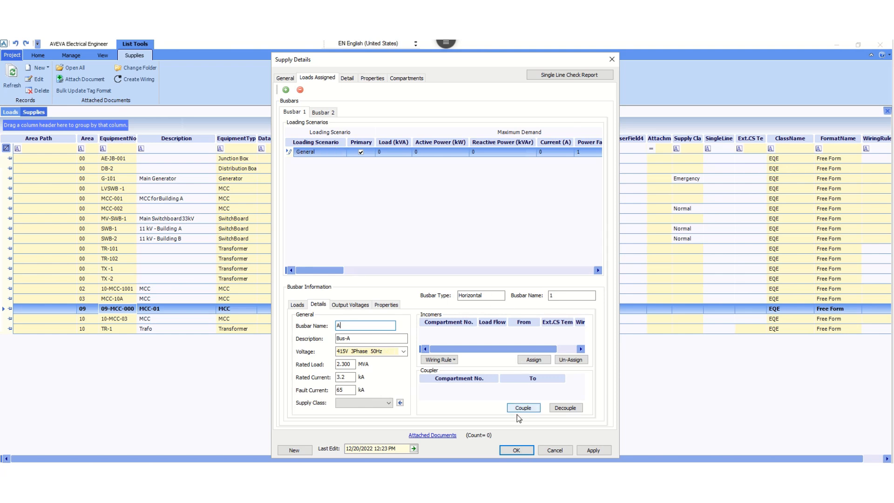
View the supplies available as incomers for the first busbar without assigning one, then save and close the supply details.
click(533, 359)
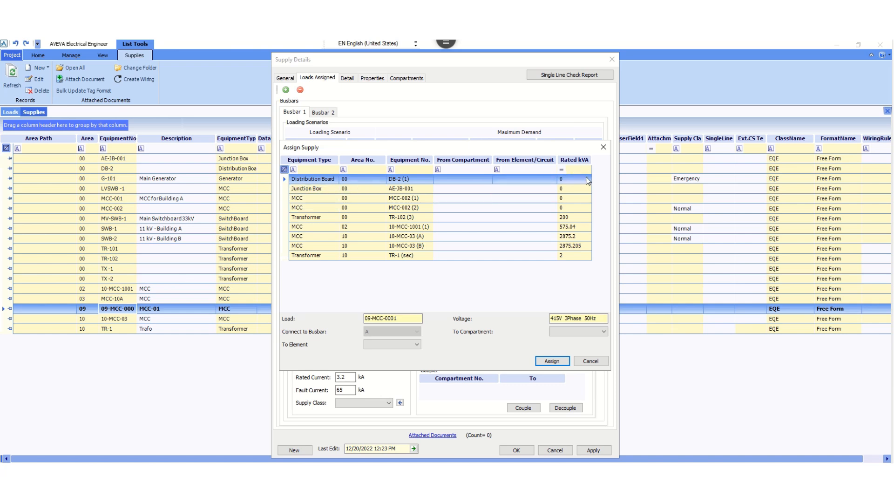
click(590, 361)
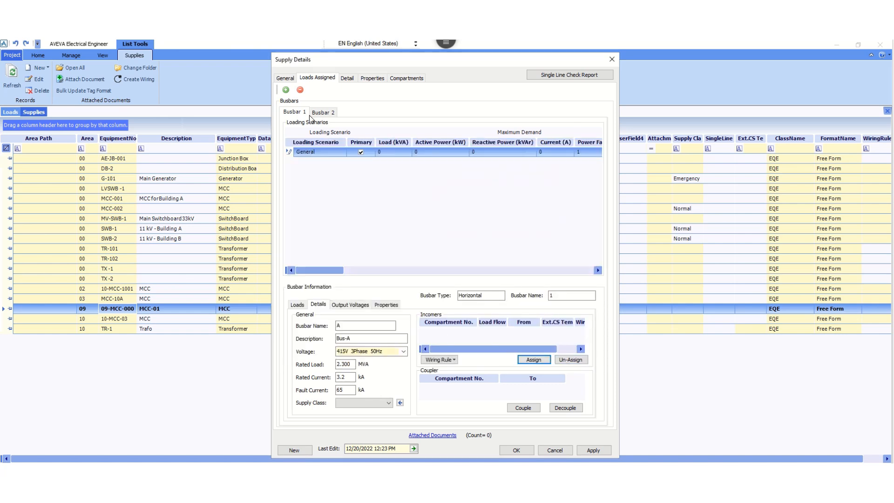
click(286, 78)
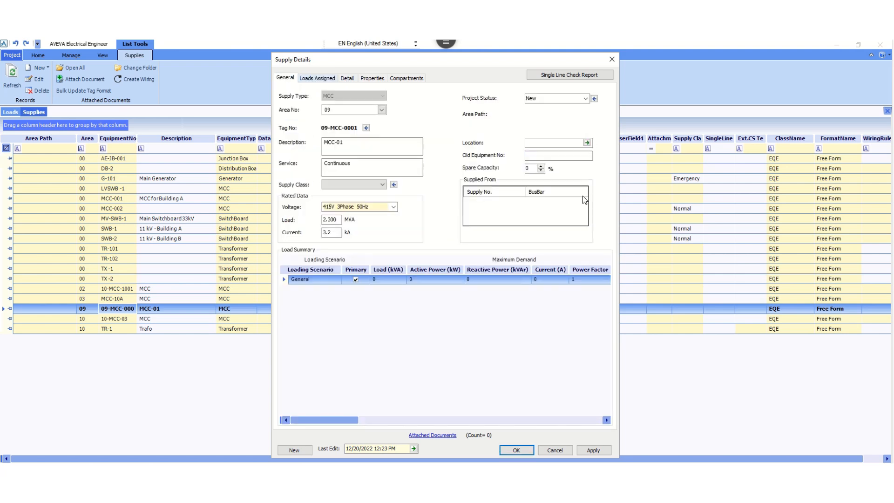
click(318, 79)
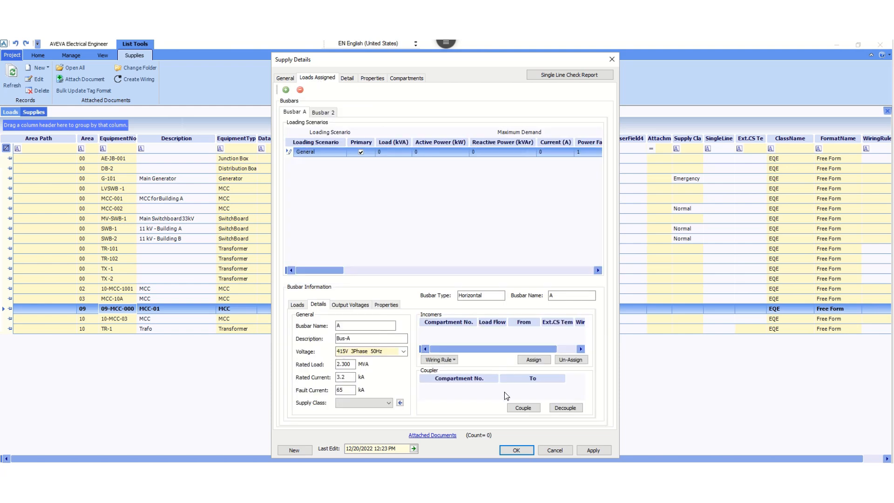
click(584, 449)
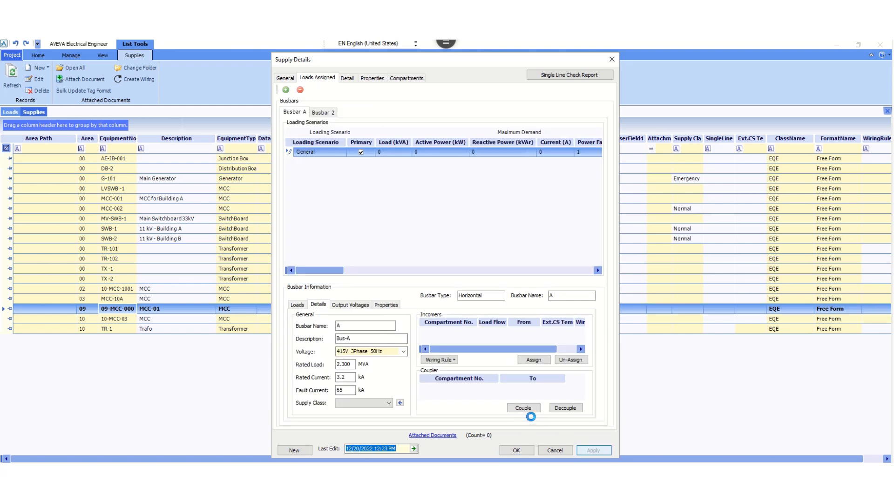
click(516, 450)
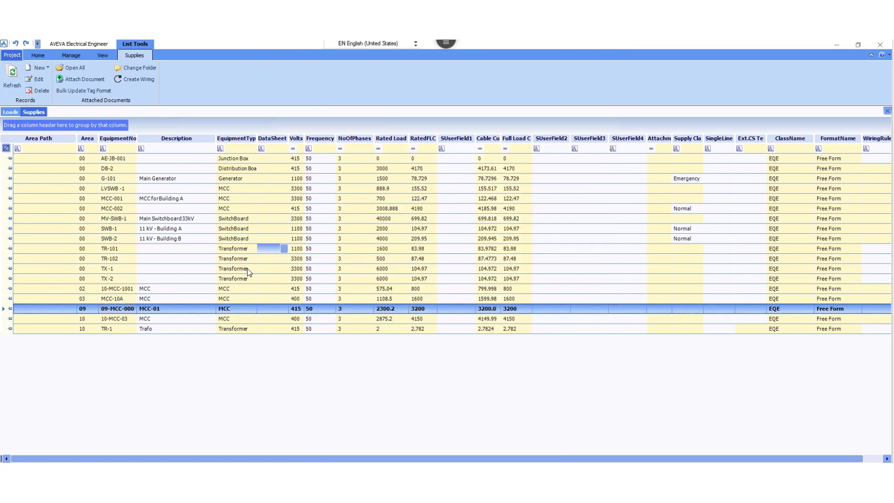
Reopen supply 09-MCC-0001, assign Cooler Pump Motor-A (09-PM-0001A) as a load on Busbar A, and apply the change.
click(114, 308)
double_click(113, 309)
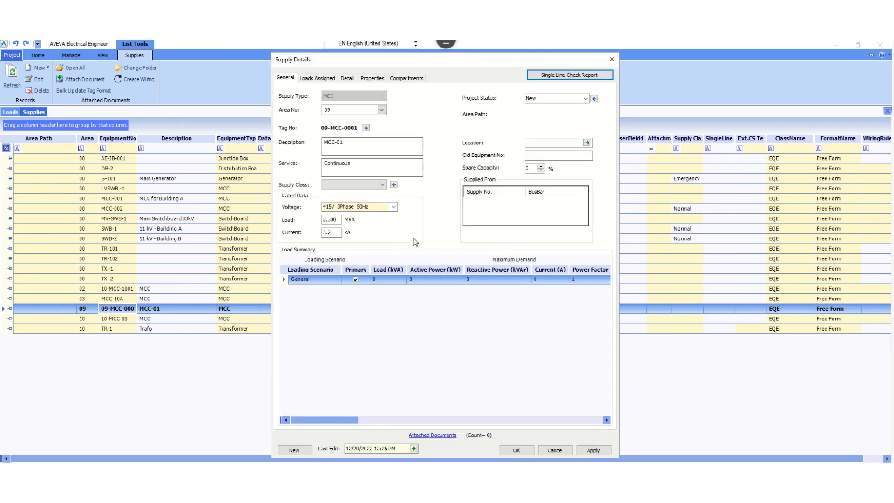
click(324, 77)
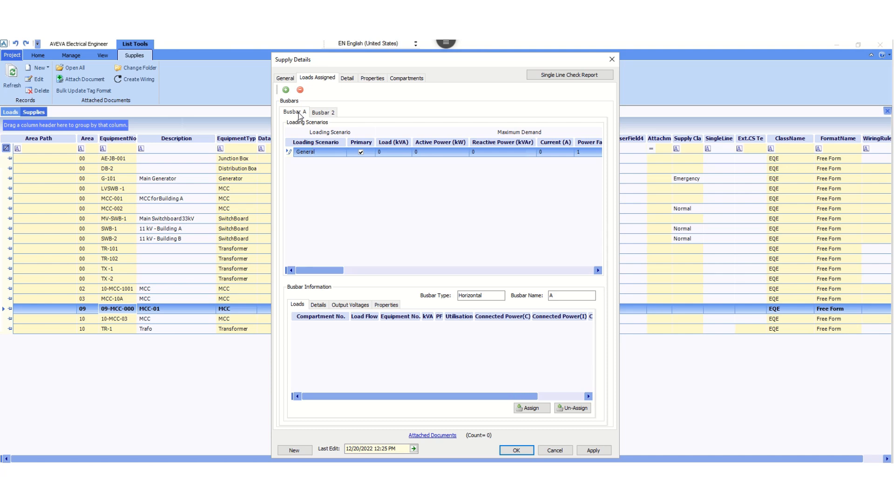
click(529, 408)
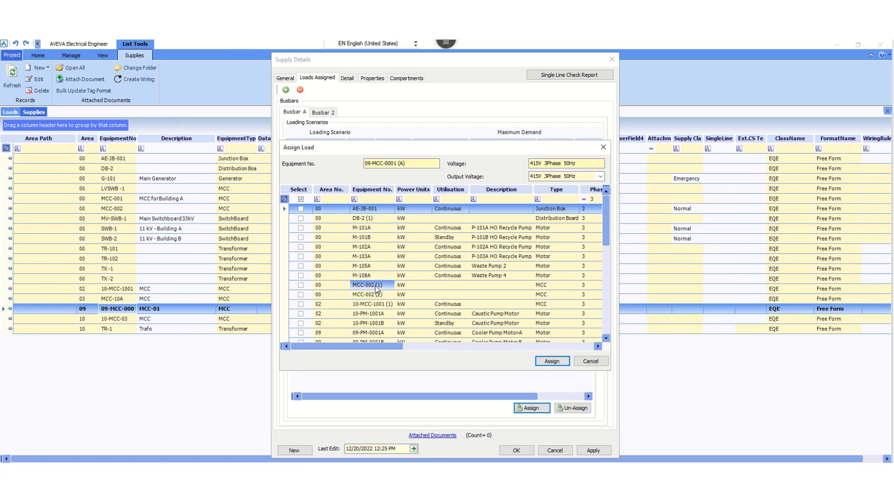
scroll(447, 308, down, 2)
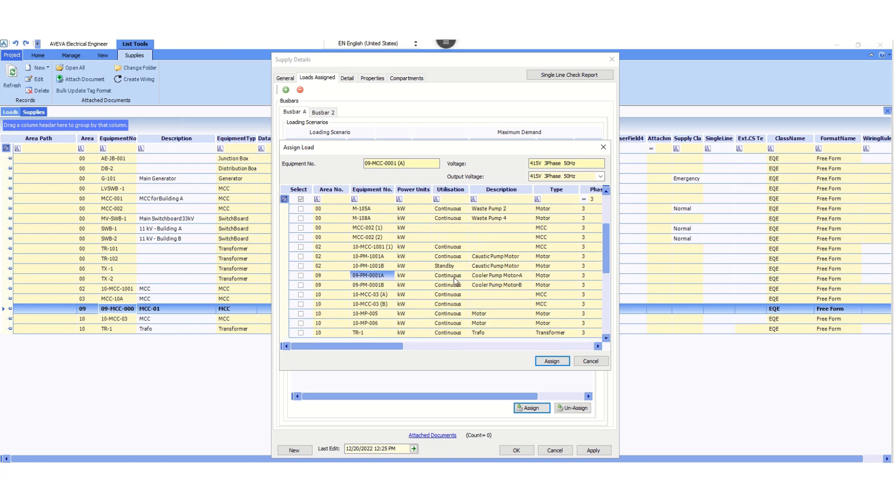
click(300, 275)
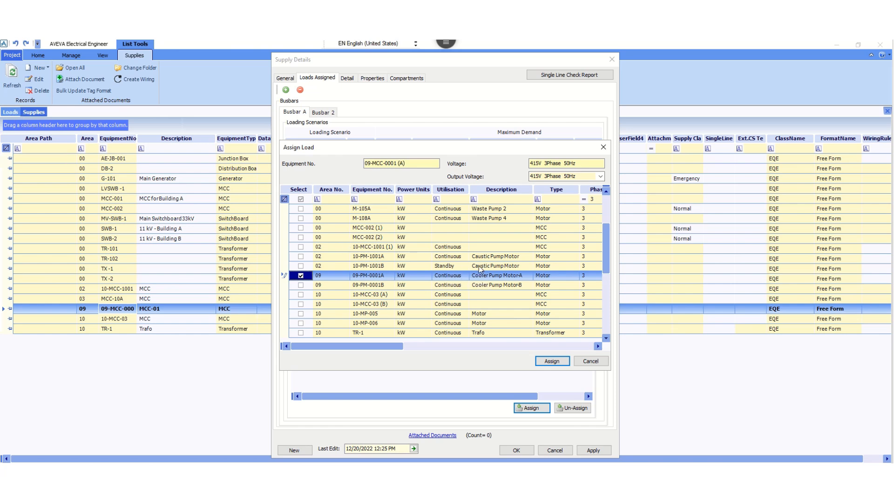
click(553, 361)
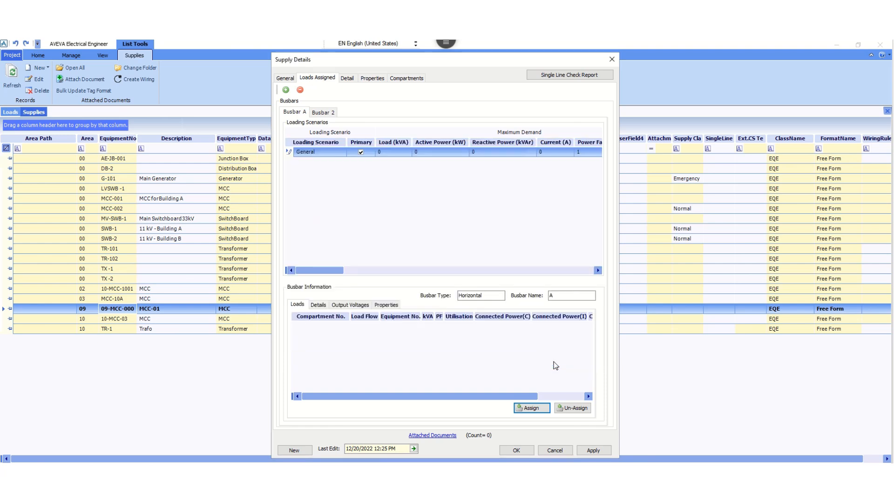
click(591, 450)
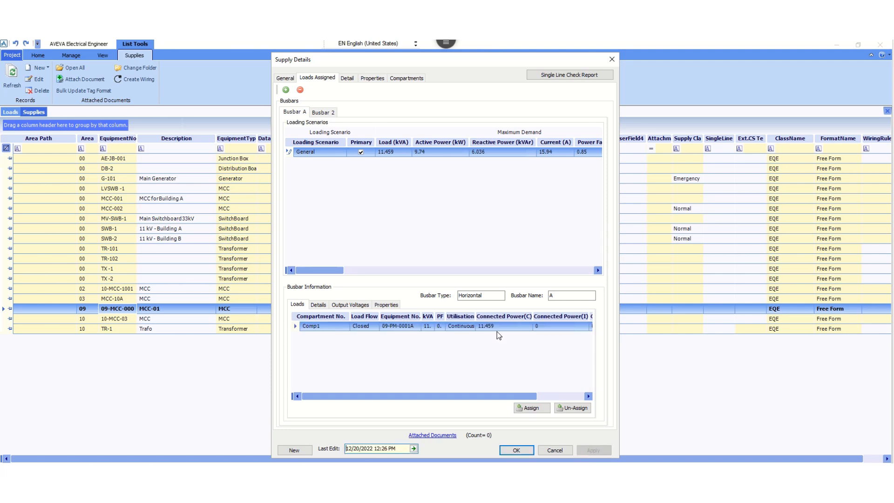
Rename Busbar 2 to B and give it the description Bus-B in its busbar details.
click(321, 112)
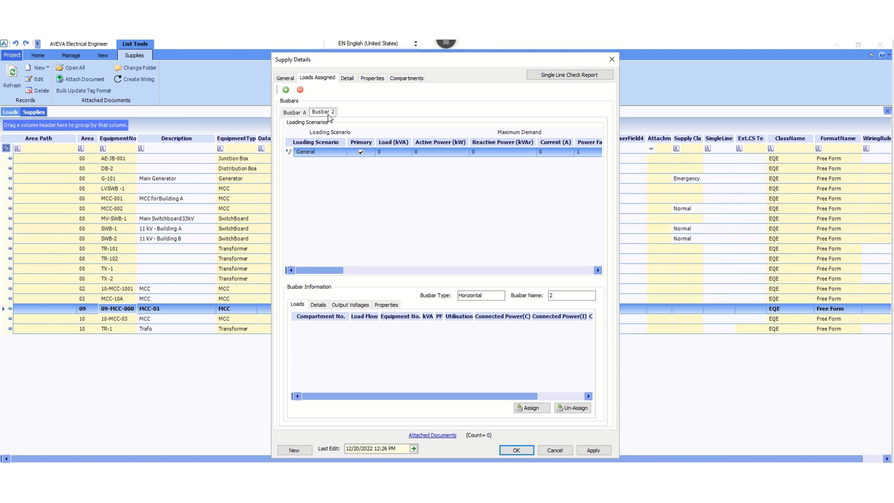
click(319, 306)
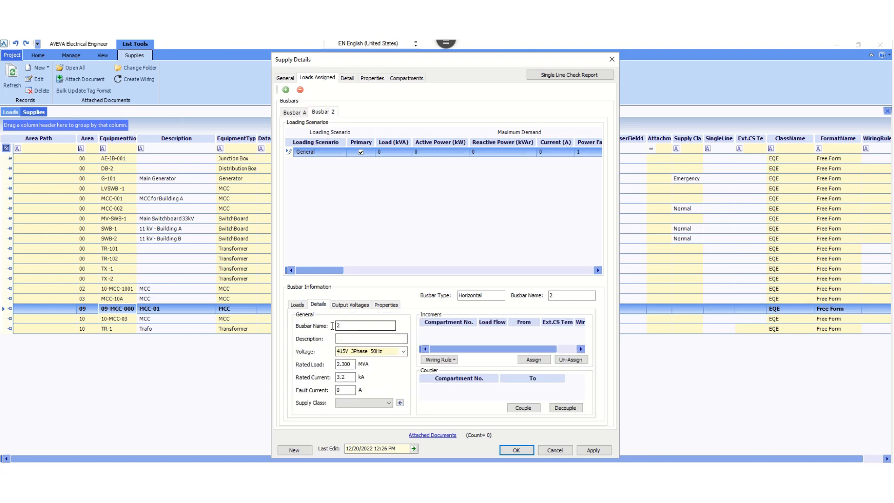
double_click(332, 326)
text(B)
click(355, 339)
text(Bus)
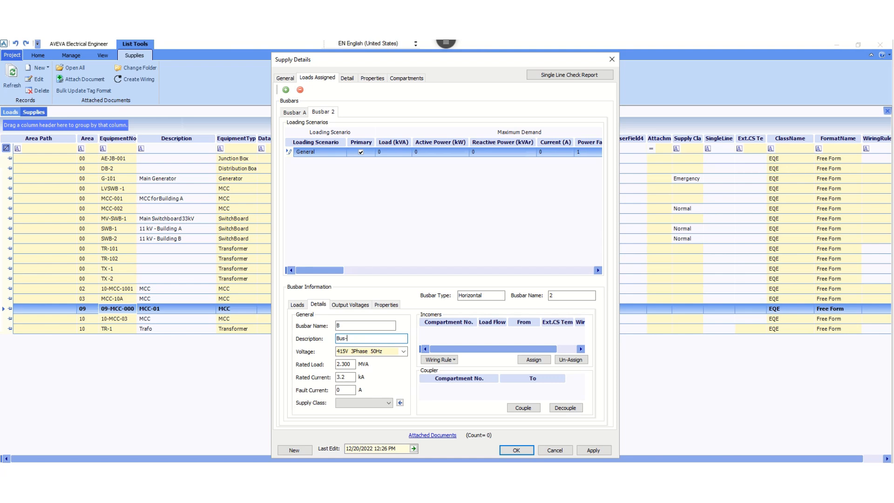
click(345, 326)
Set the second busbar's fault current to 65 kA, check its output voltages, and save and close the supply.
click(346, 390)
text(65000)
click(366, 325)
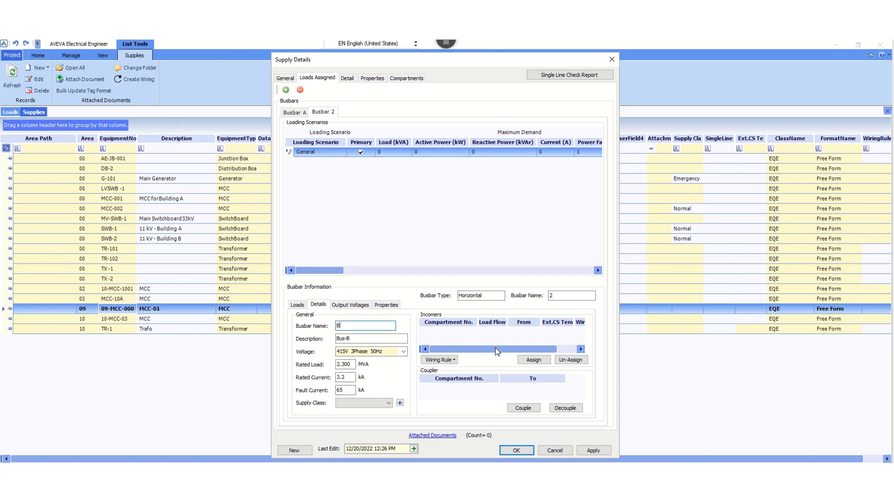
click(350, 304)
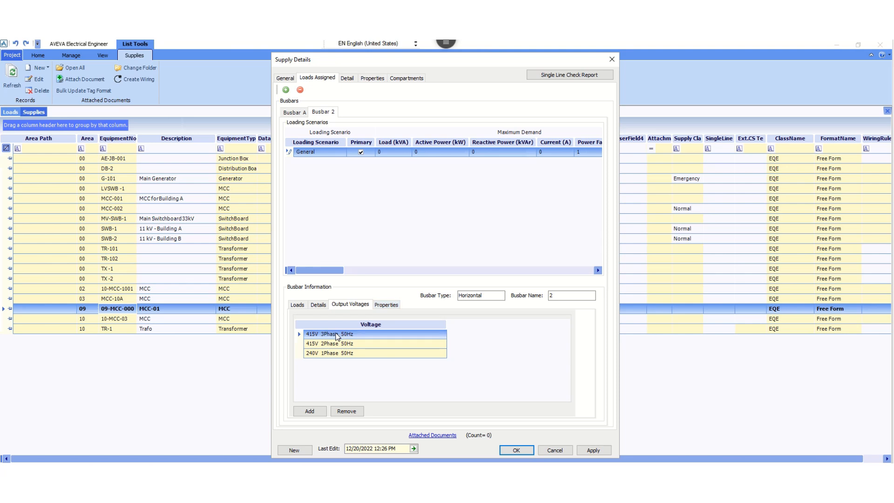
click(590, 450)
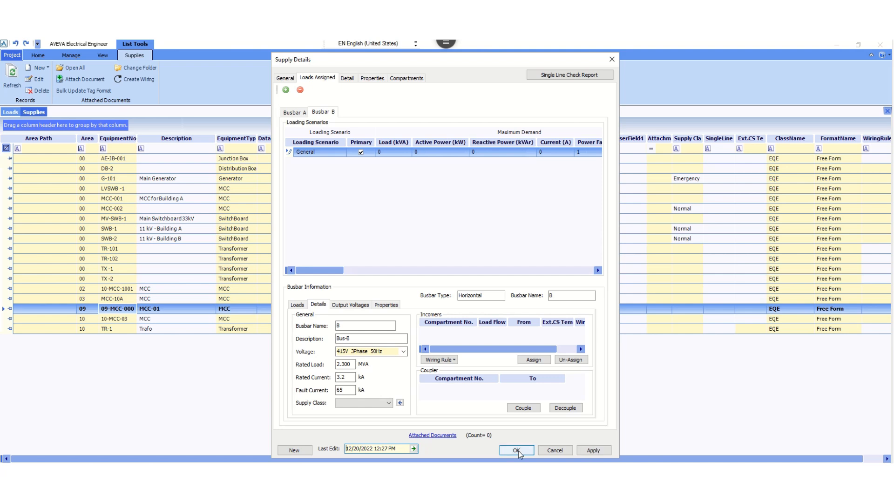
click(516, 450)
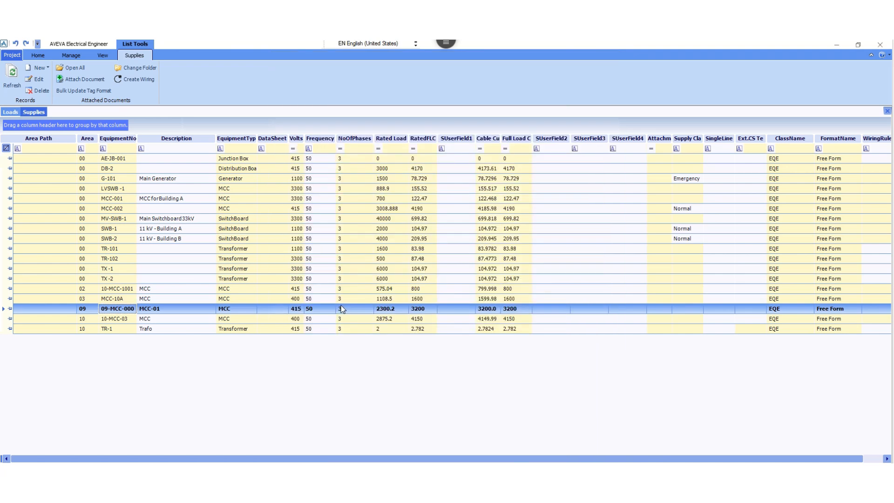
Reopen supply 09-MCC-0001 and select Cooler Pump Motor-B (09-PM-0001B) as the load to assign to Busbar B.
double_click(122, 308)
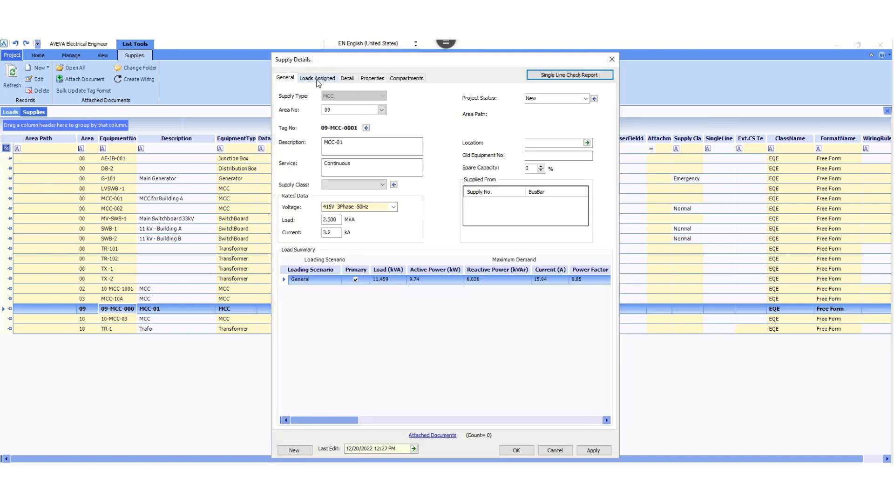
click(329, 78)
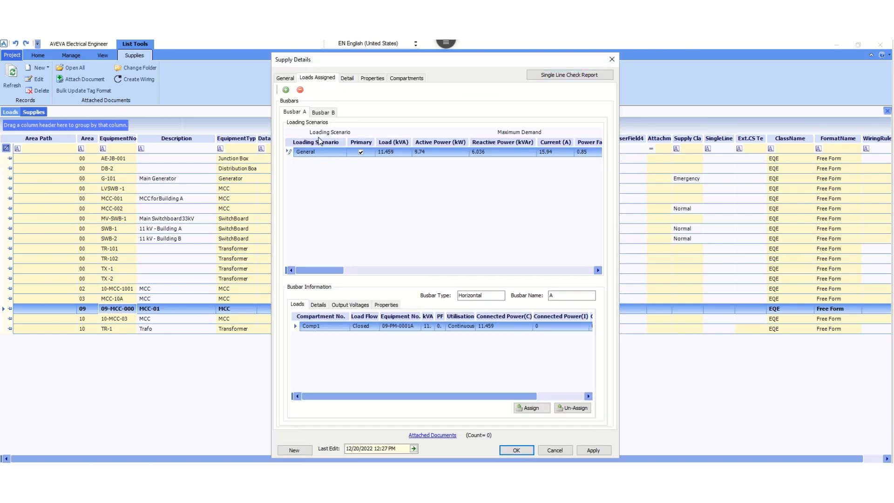
click(321, 113)
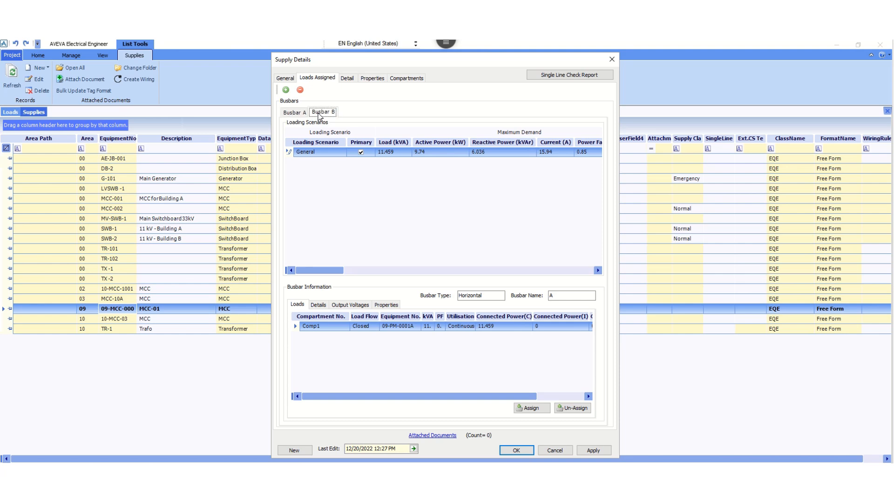
click(531, 408)
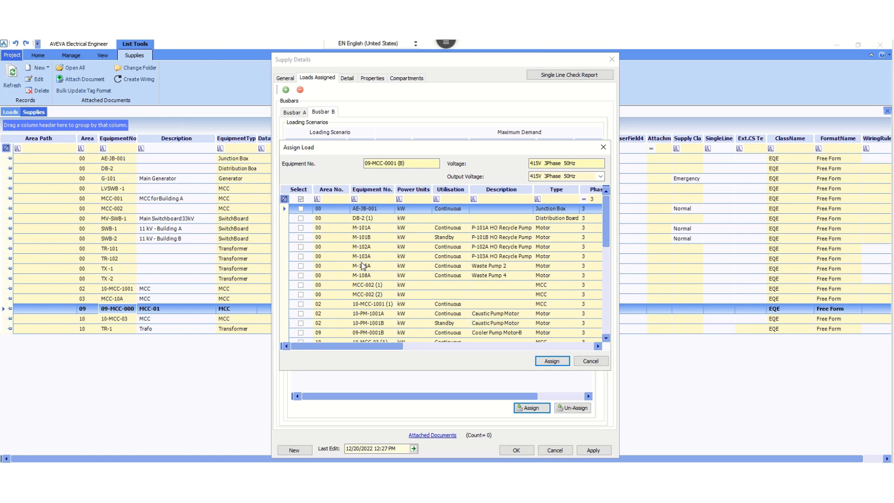
scroll(375, 298, down, 1)
scroll(377, 300, down, 1)
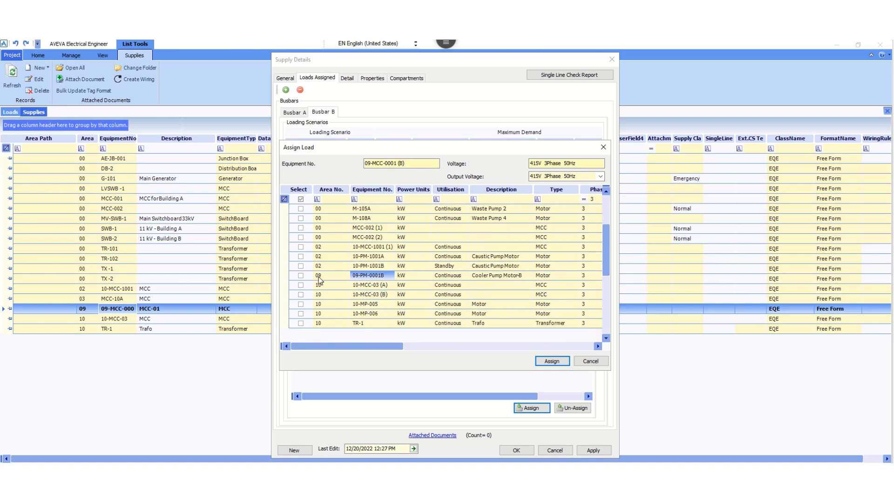
click(301, 275)
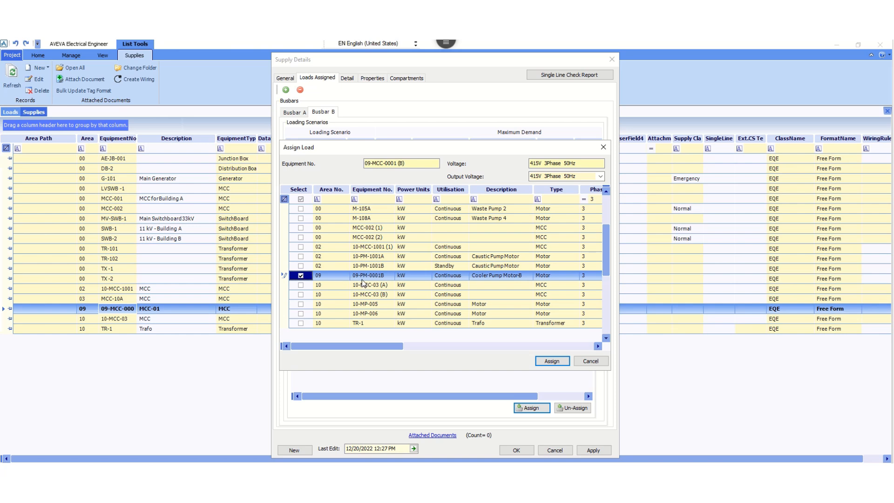
click(300, 266)
click(301, 256)
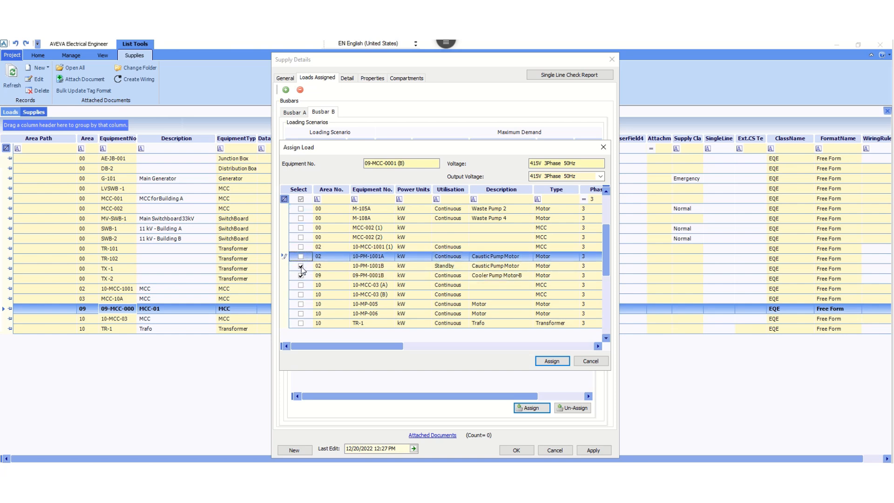
click(301, 256)
click(301, 266)
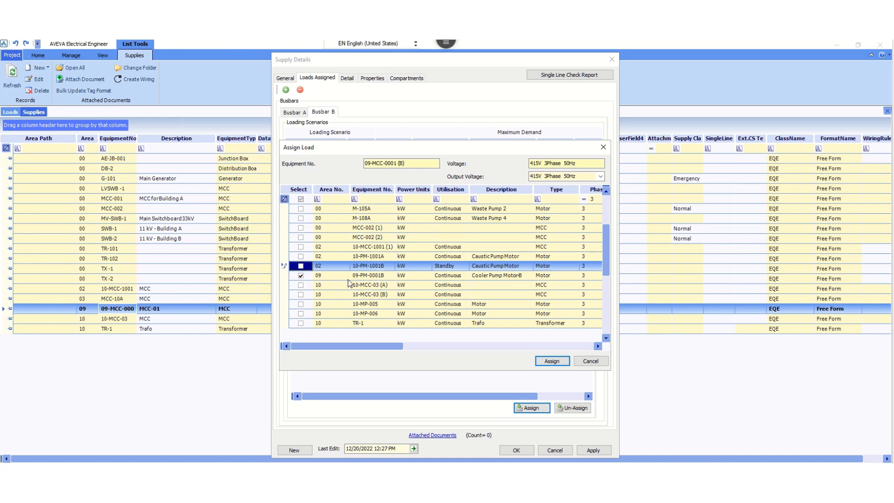
Assign the selected motor load to Busbar B, apply the change, and close the supply details.
click(552, 361)
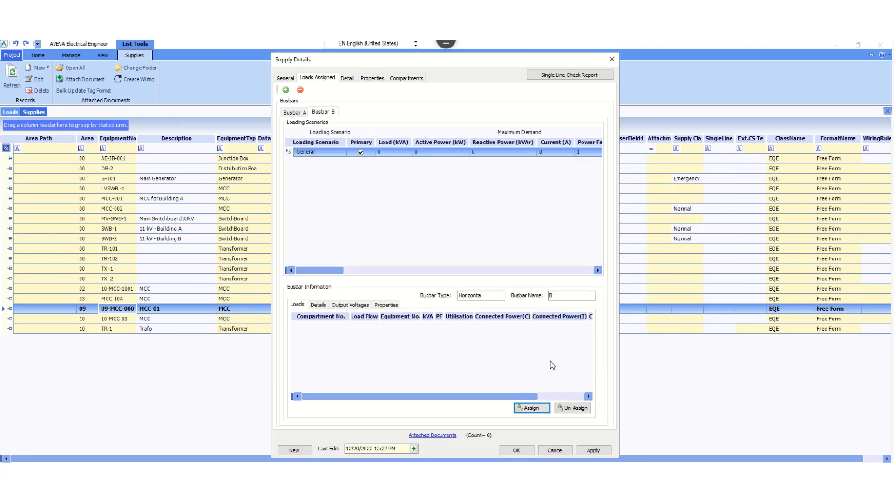
click(593, 450)
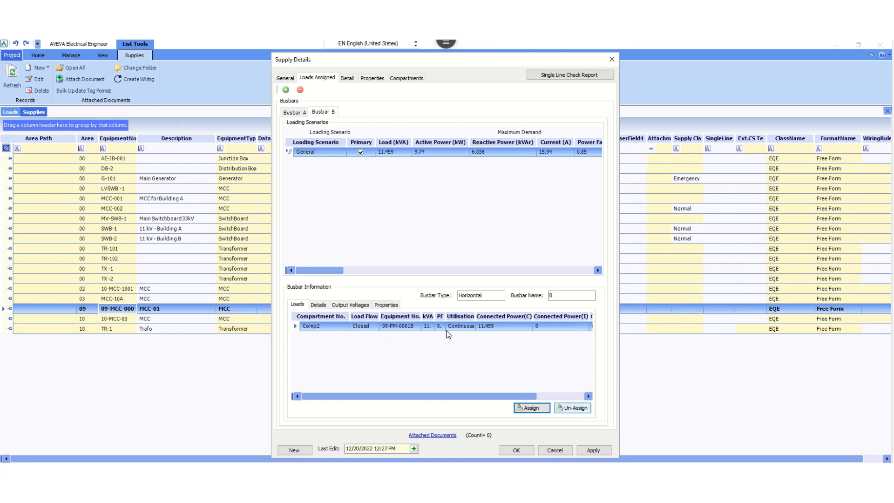
click(594, 450)
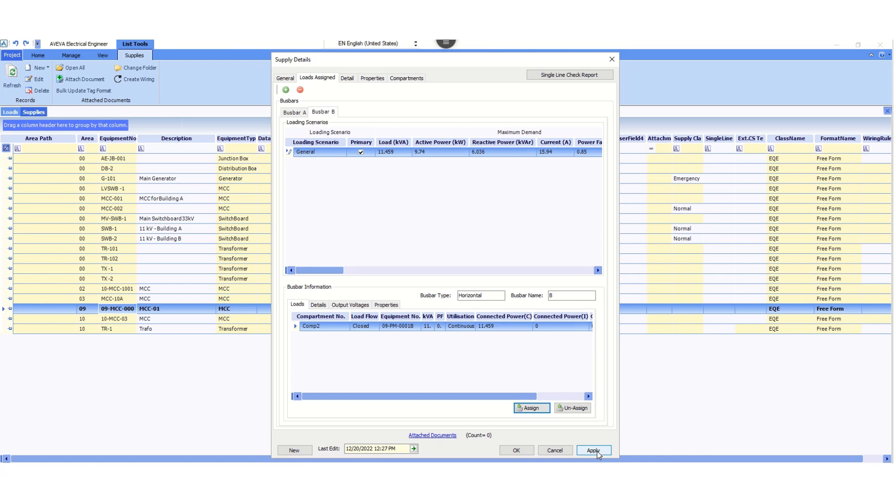
click(515, 451)
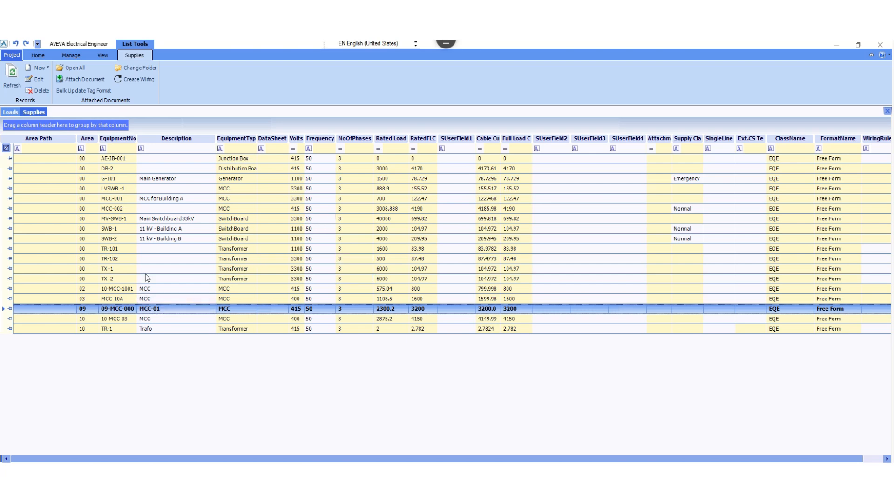
Switch to the loads list and try to open motor 09-PM-0001A to check its assigned supply.
click(10, 112)
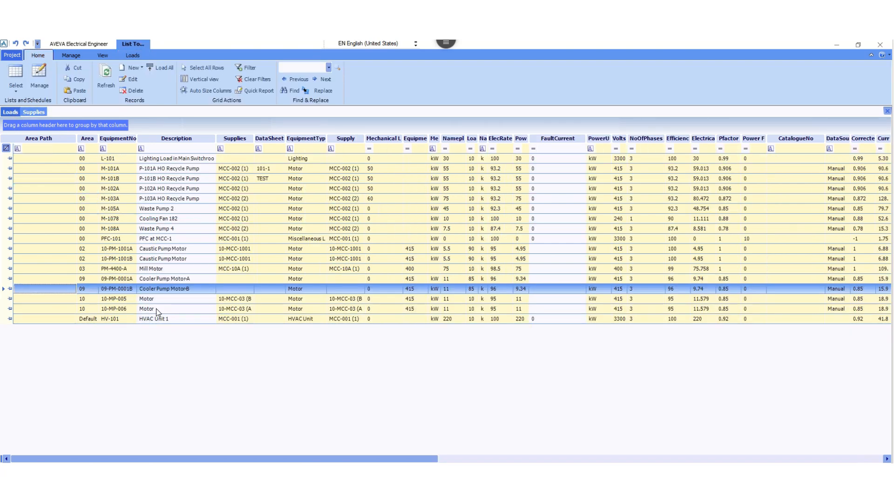
click(127, 280)
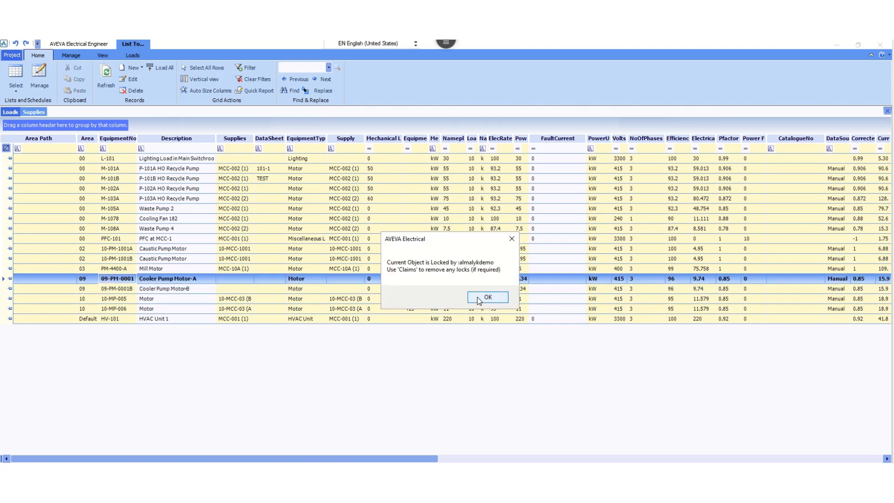
click(484, 298)
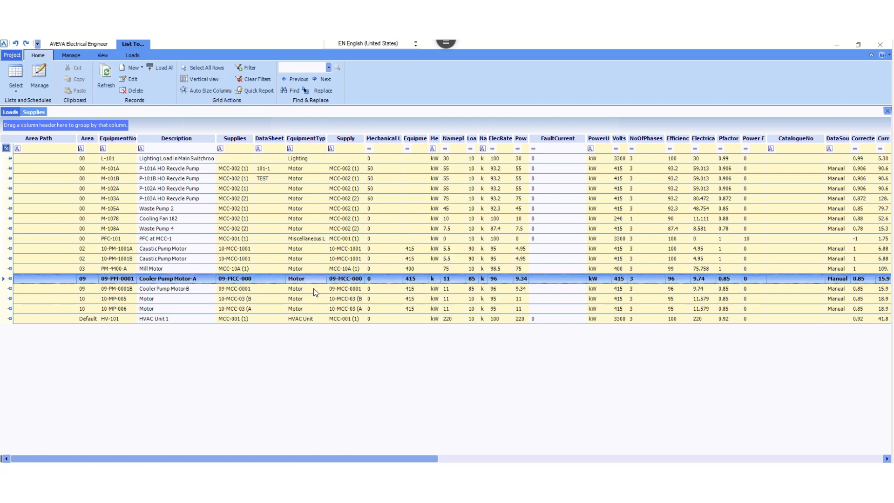
Widen the Supplies column in the loads list and check the supply busbars assigned to both cooler pump motors.
click(240, 289)
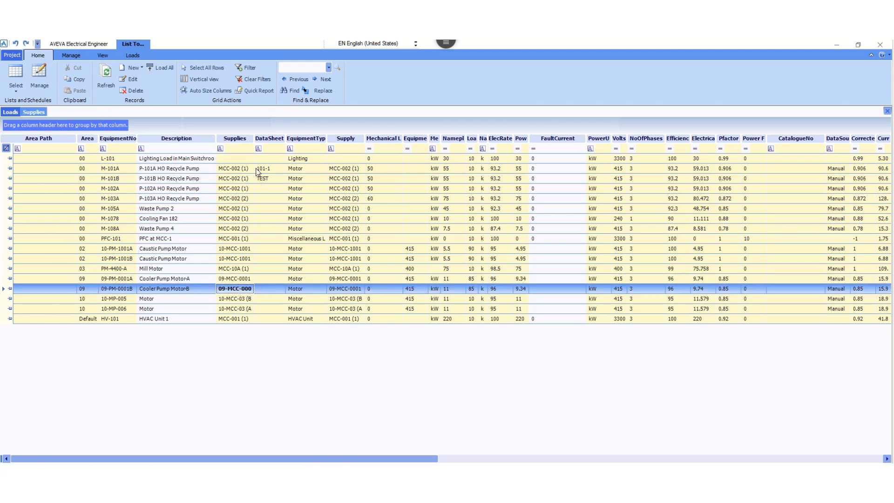
click(257, 139)
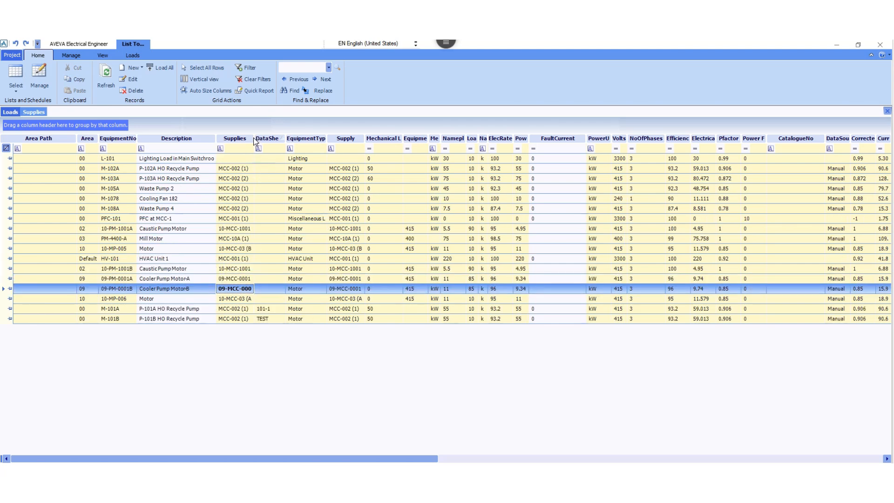
drag(254, 138, 292, 136)
drag(247, 298, 246, 286)
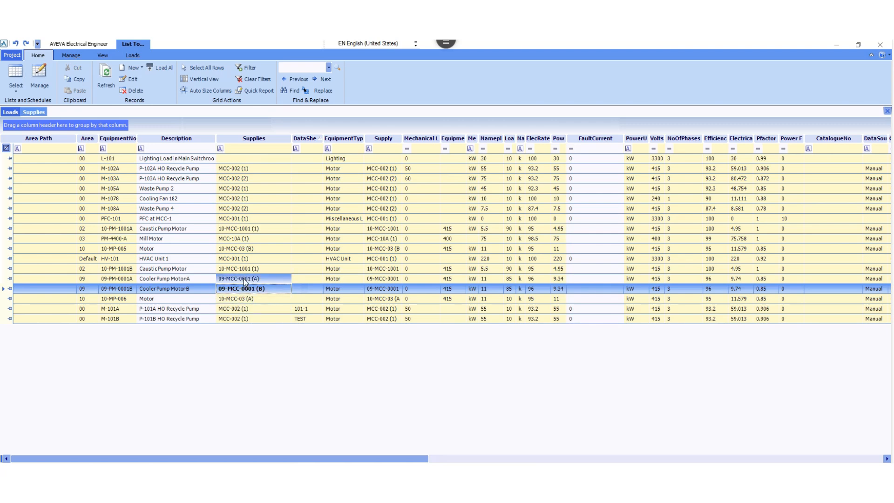
click(244, 279)
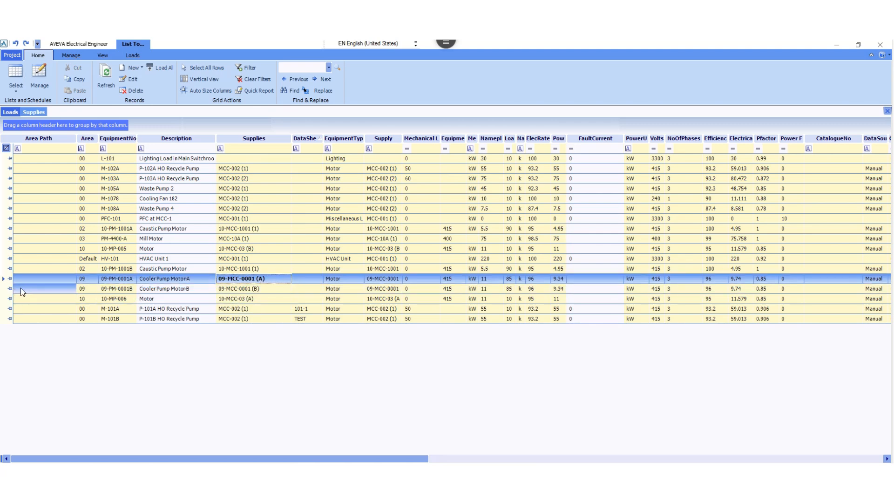
click(39, 288)
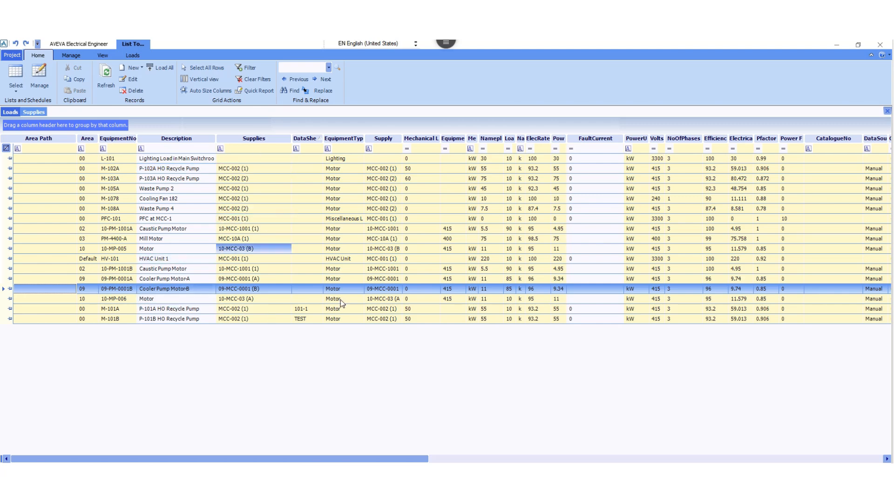
Create a new transformer in the supplies list with the equipment number 09-TR-0001.
click(35, 112)
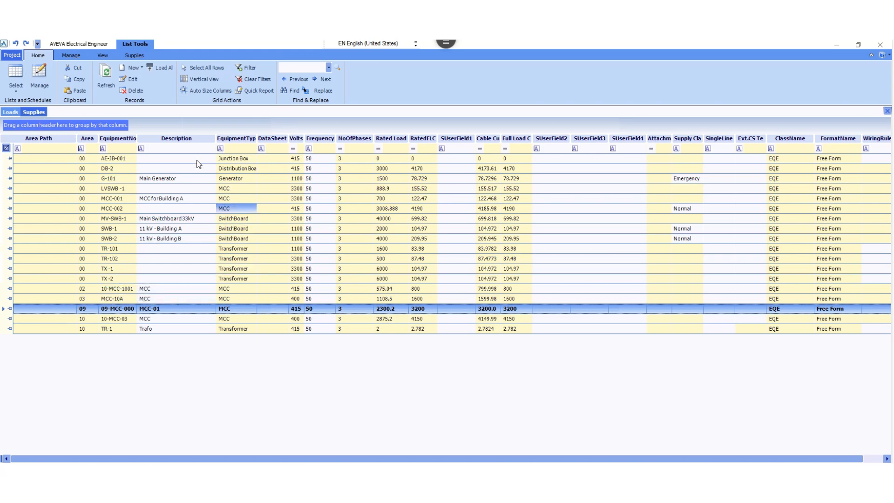
click(172, 151)
click(133, 68)
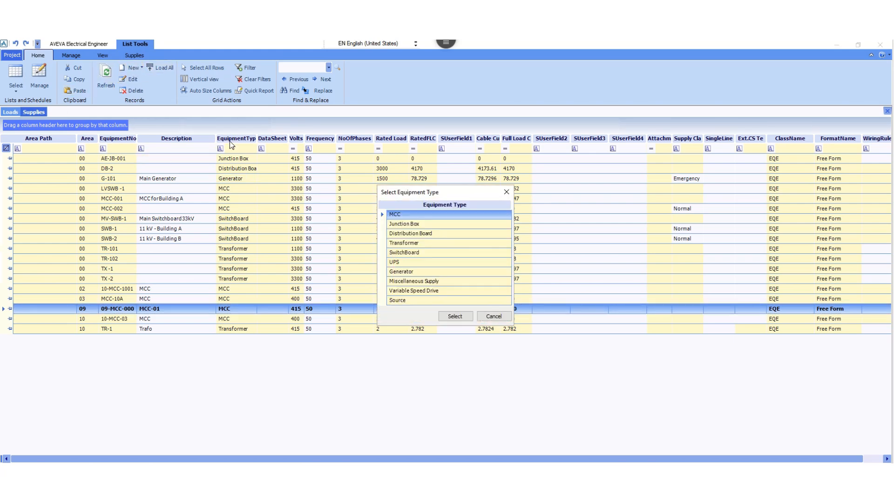
click(414, 245)
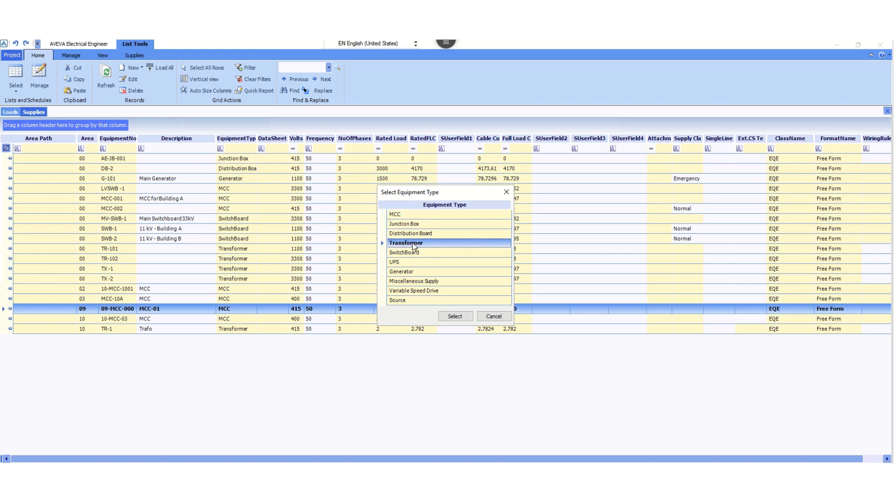
click(454, 317)
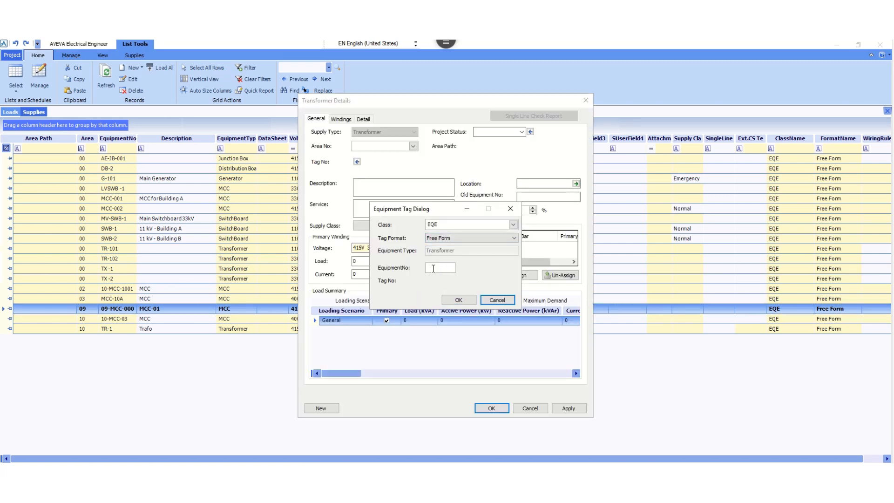
click(433, 266)
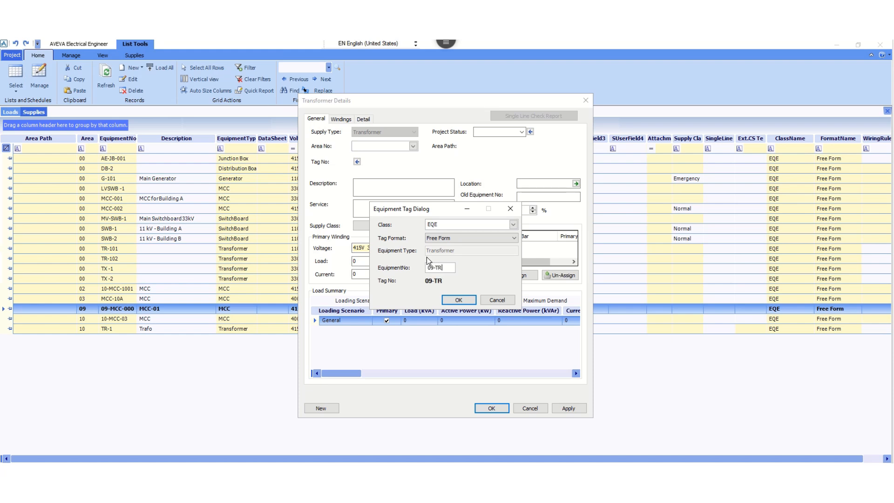
text(09-TR-0001)
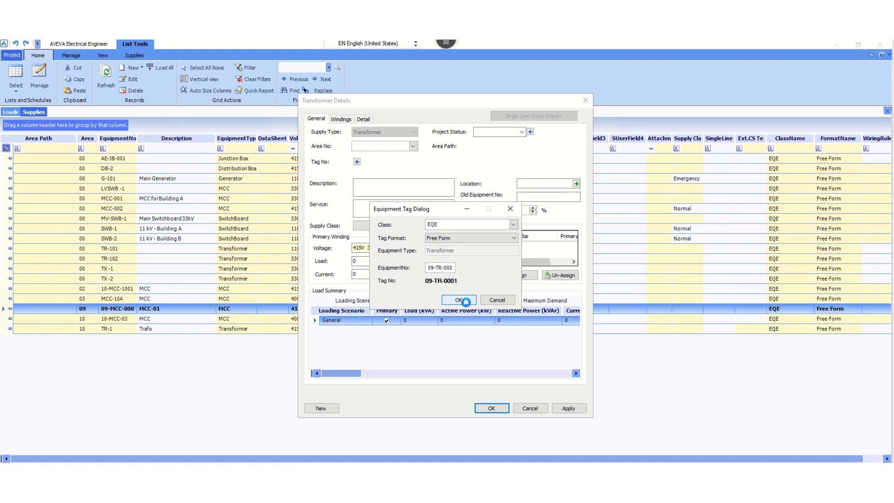
click(459, 300)
Enter "Transformer" as the transformer's description and "Continuous" as its service.
click(372, 184)
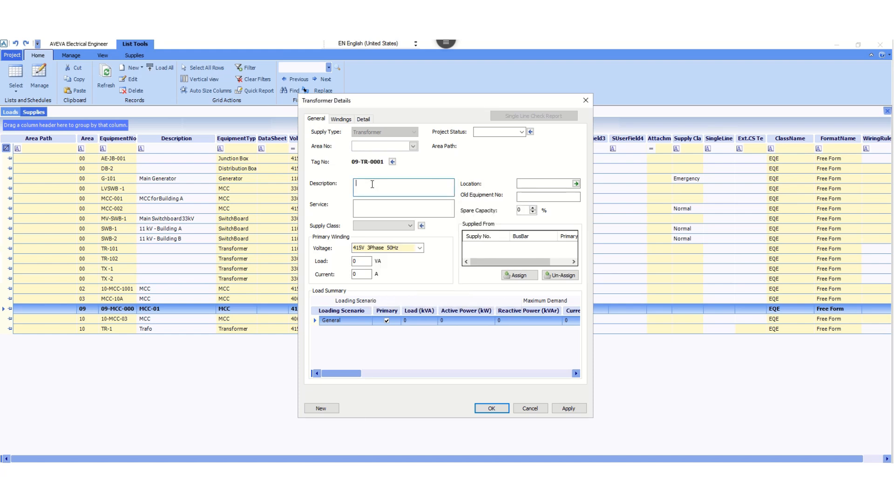
text(Transformer)
click(372, 206)
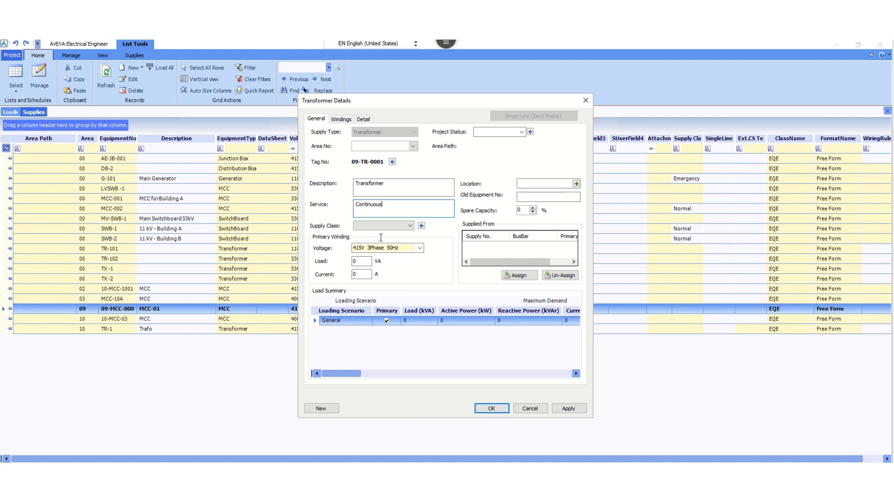
Set the transformer's primary winding load to 2000000 VA.
click(362, 261)
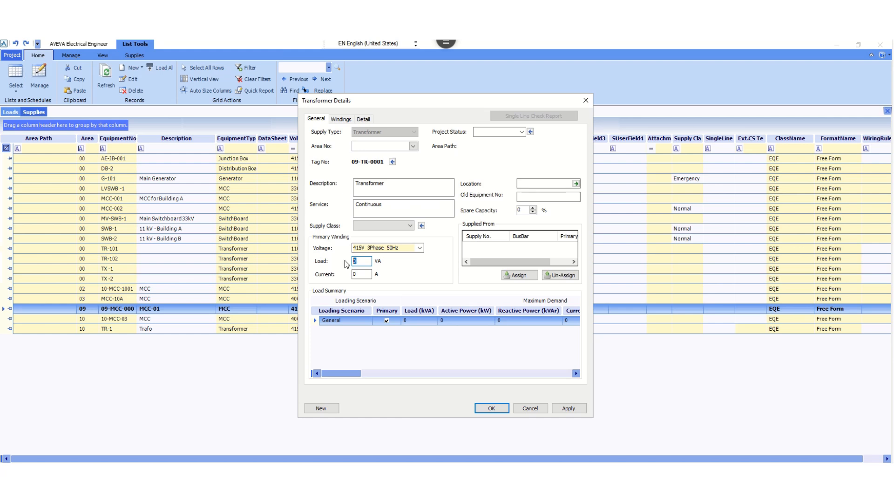
text(200)
text(000000)
click(392, 207)
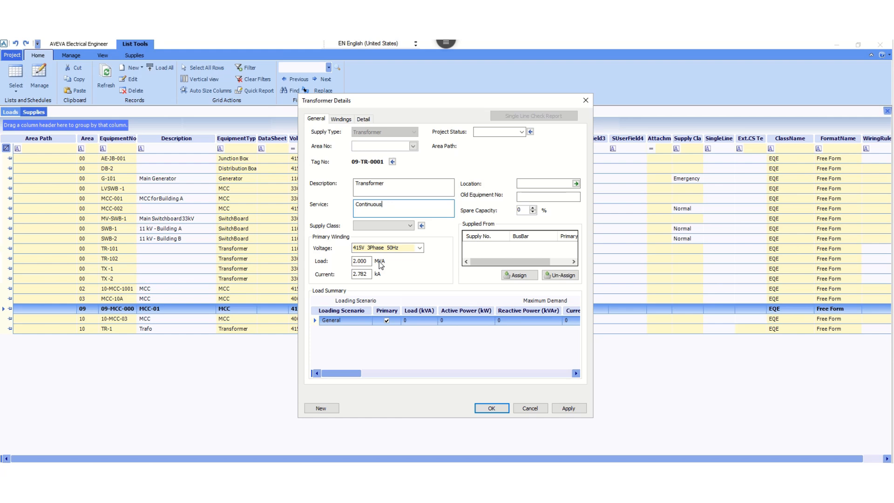
Name the transformer's winding X as SEC and give it the description 11/0.42KV.
click(340, 120)
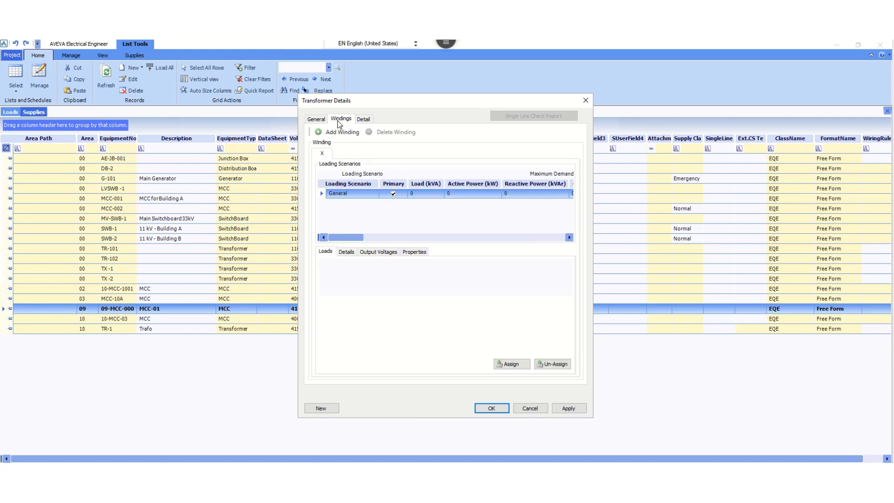
click(345, 253)
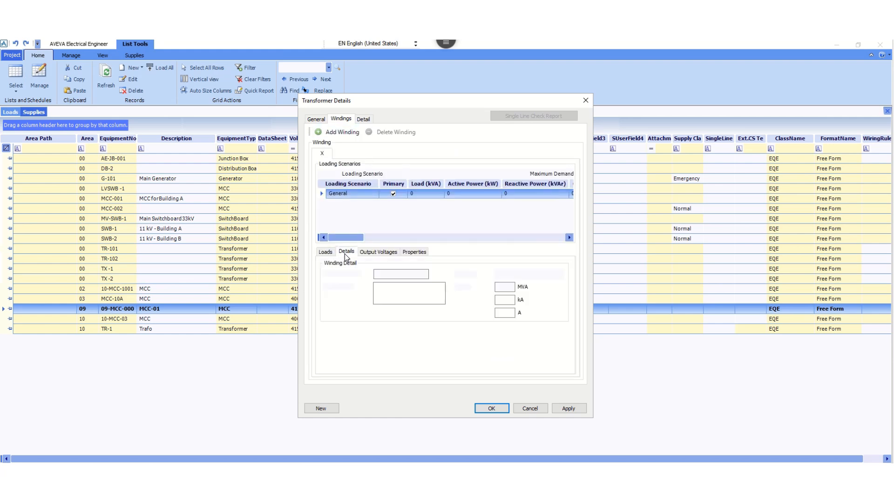
double_click(390, 274)
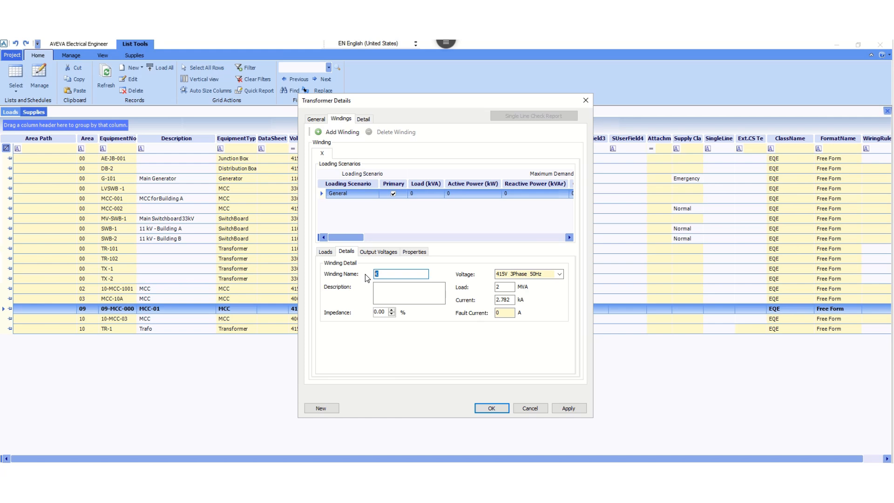
text(SEC)
click(393, 292)
Set the winding's impedance to 6.25% and voltage to 415V 3Phase 50Hz, and check its output voltages.
click(384, 311)
drag(385, 312, 366, 312)
text(6.25)
click(420, 286)
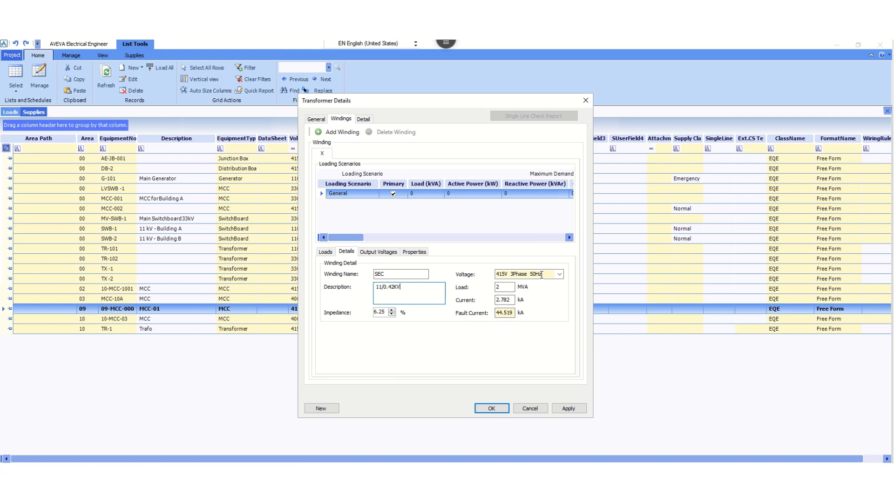
click(558, 275)
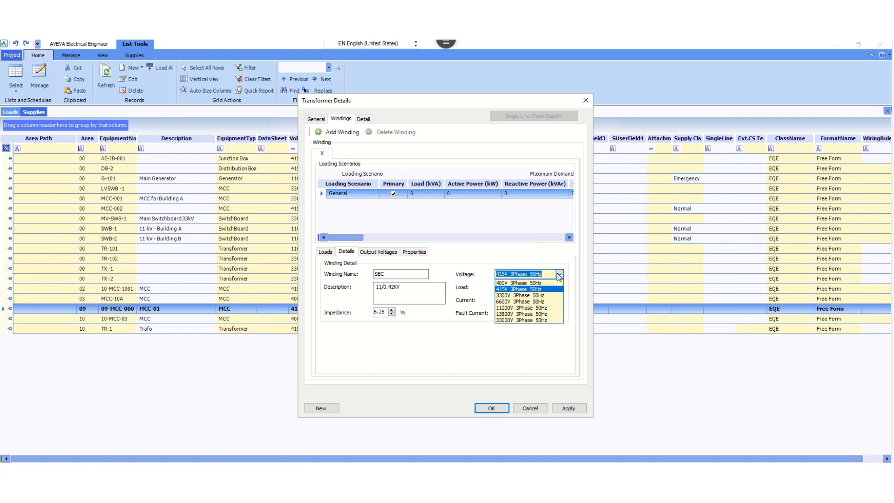
click(533, 289)
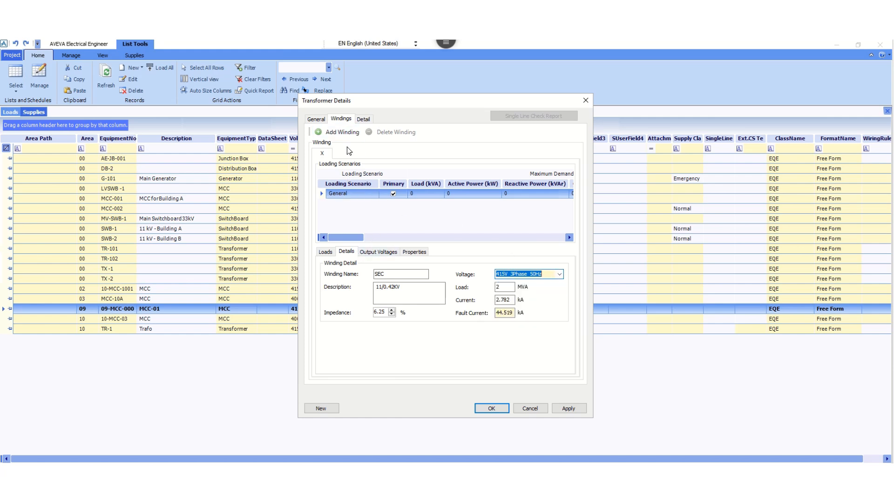
click(371, 252)
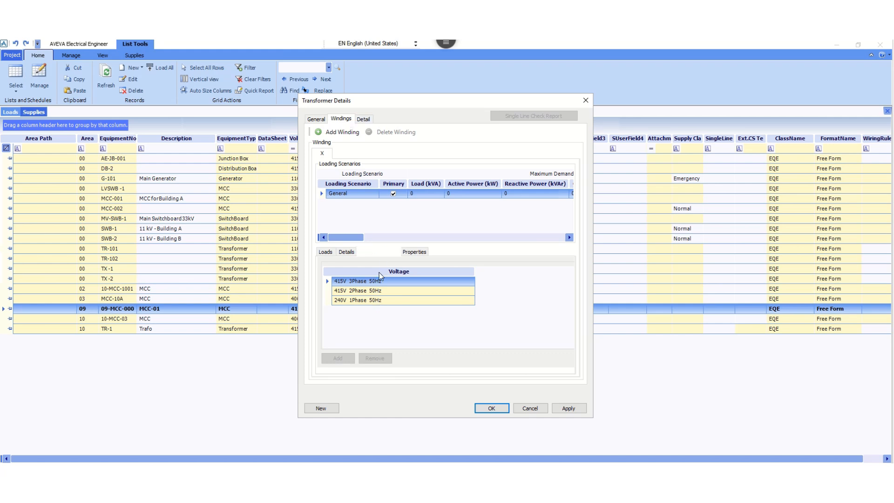
Set the transformer's design status to In Progress and its revision to 00.
click(363, 120)
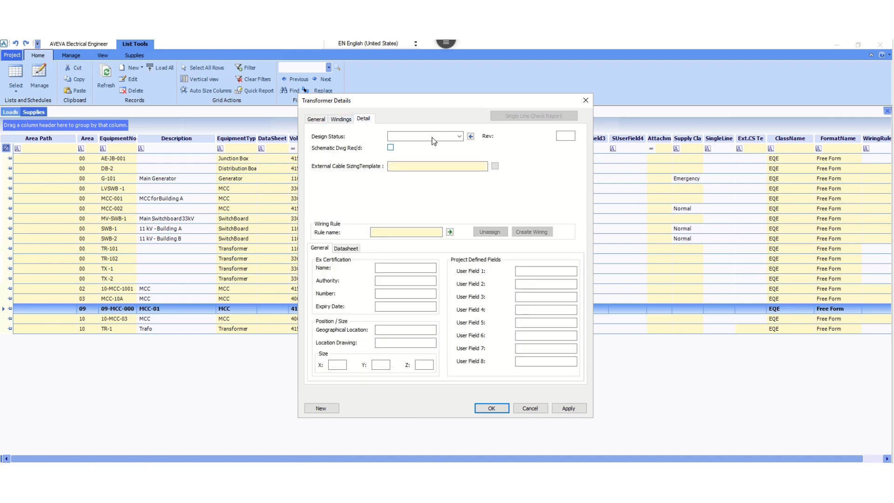
click(459, 135)
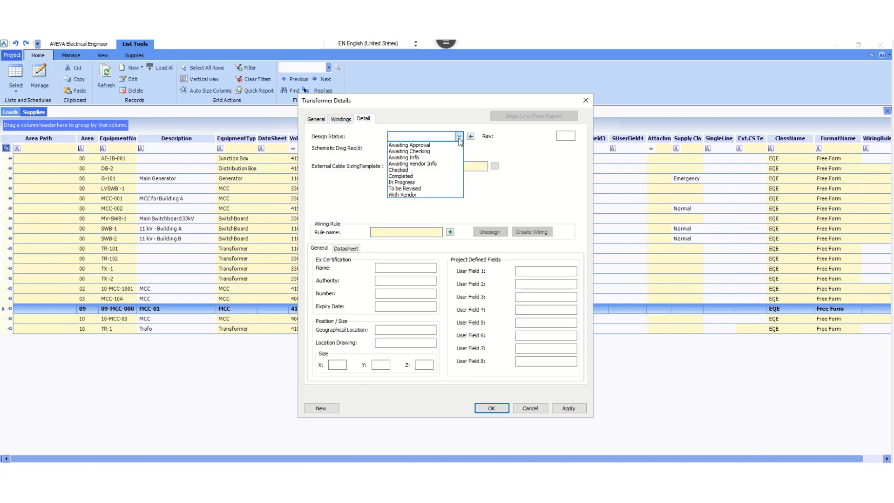
click(405, 182)
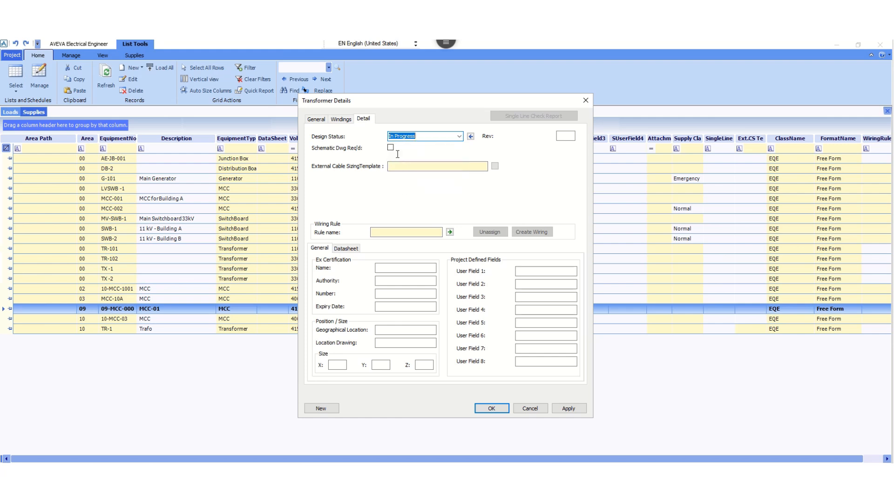
click(565, 135)
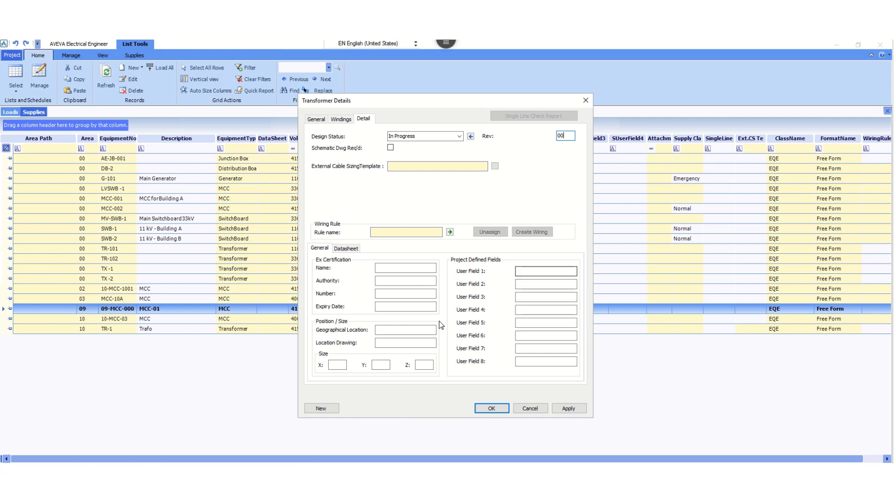
Set the transformer's area number to 09 Process Area, and save and close its details.
click(569, 409)
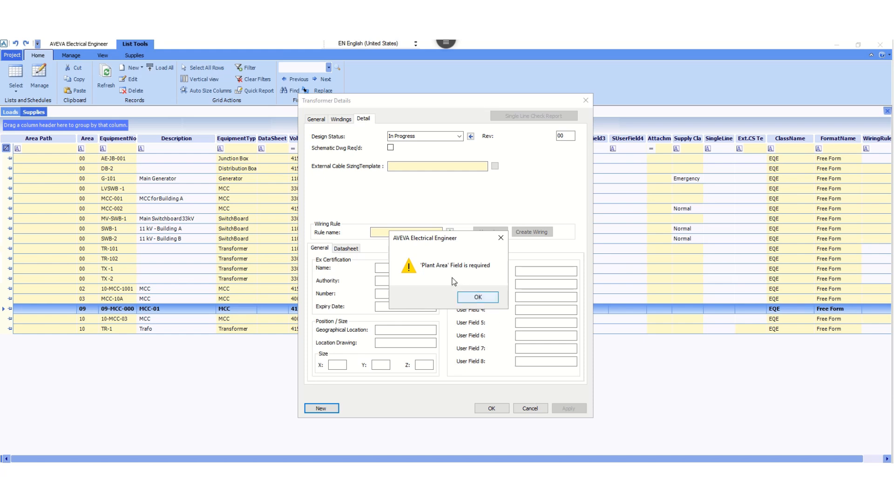
click(472, 297)
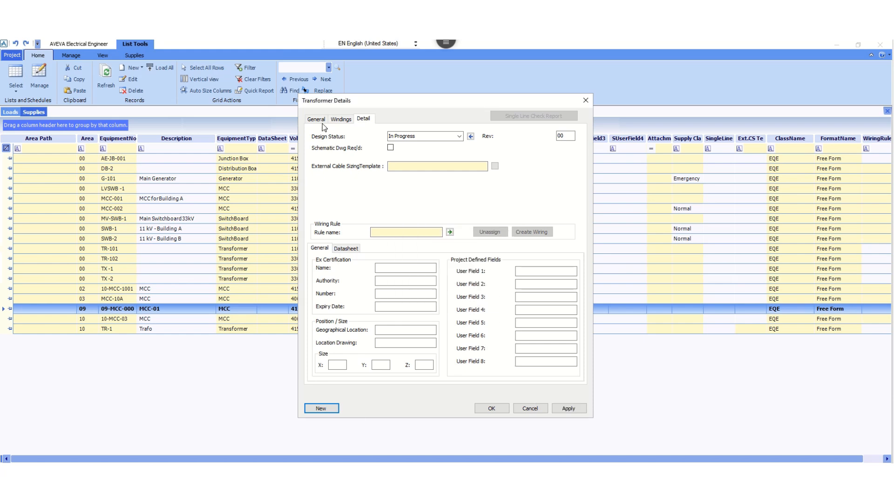
click(316, 119)
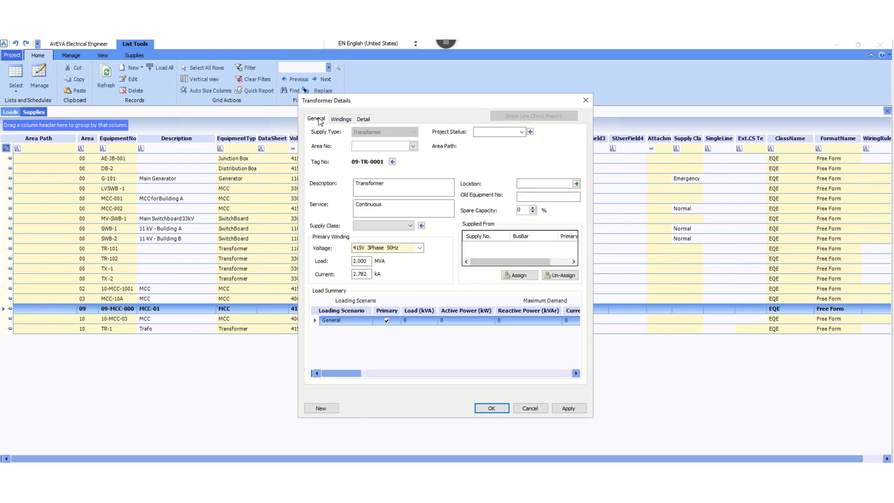
click(413, 147)
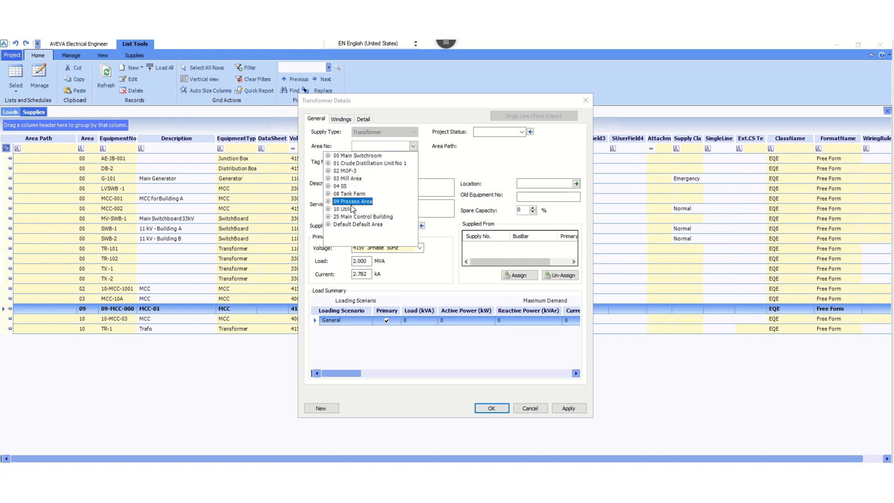
click(355, 202)
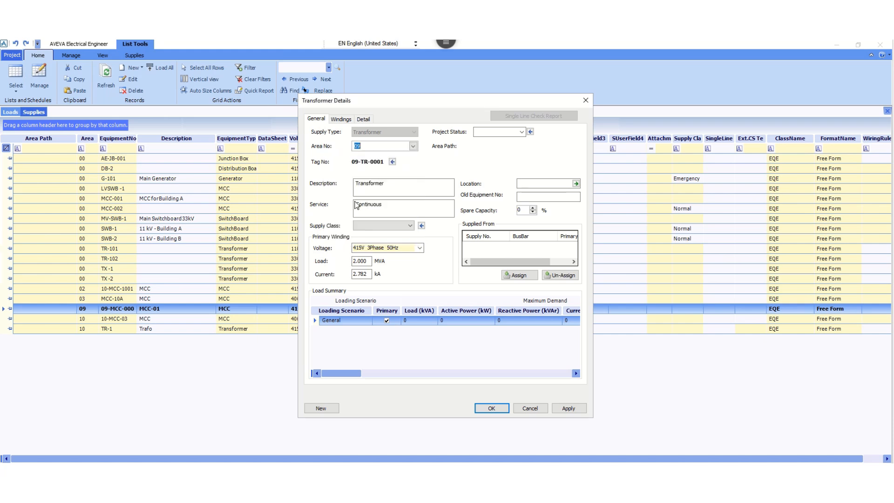
click(572, 411)
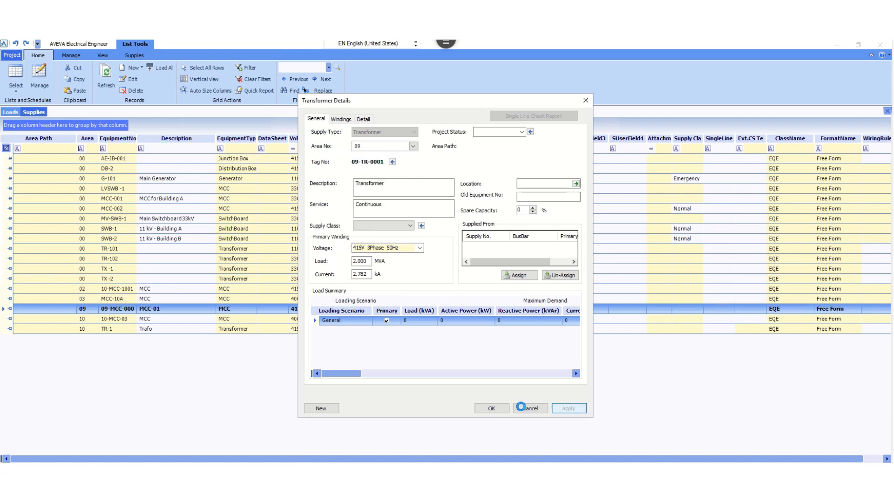
click(491, 409)
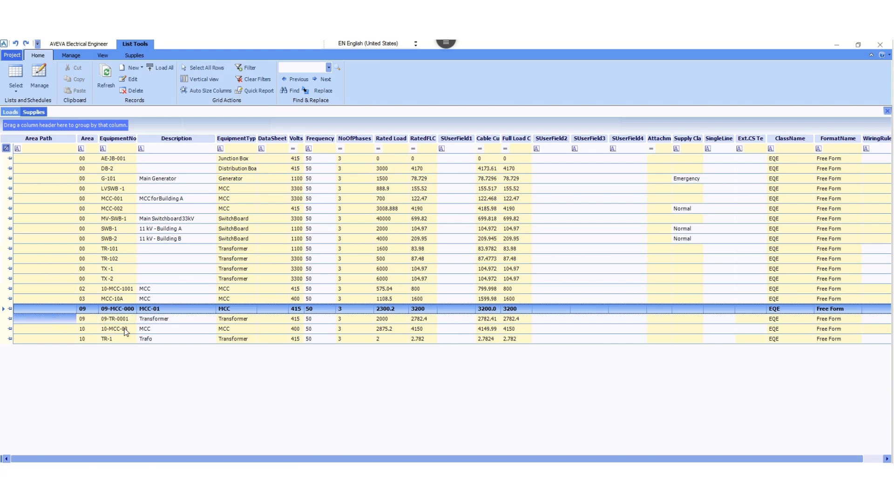
Assign 09-MCC-0001 (A) as the supply of transformer 09-TR-0001, and save and close the transformer's details.
click(108, 321)
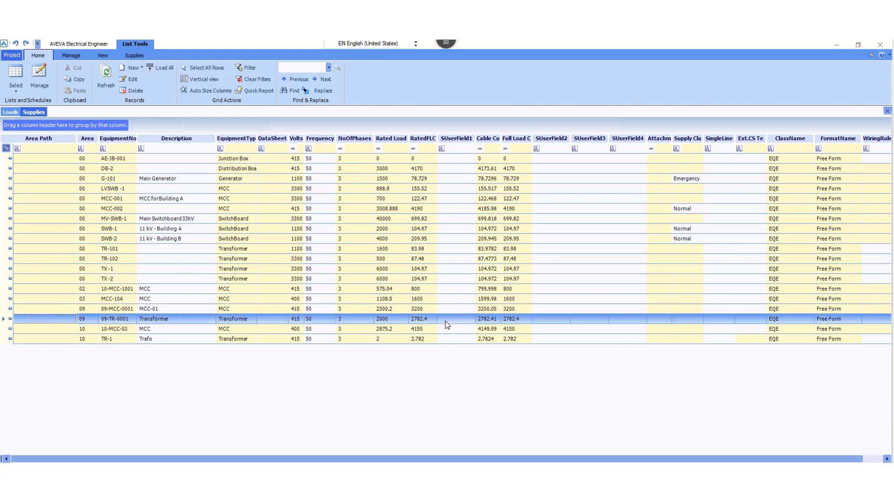
click(180, 320)
click(125, 320)
double_click(125, 321)
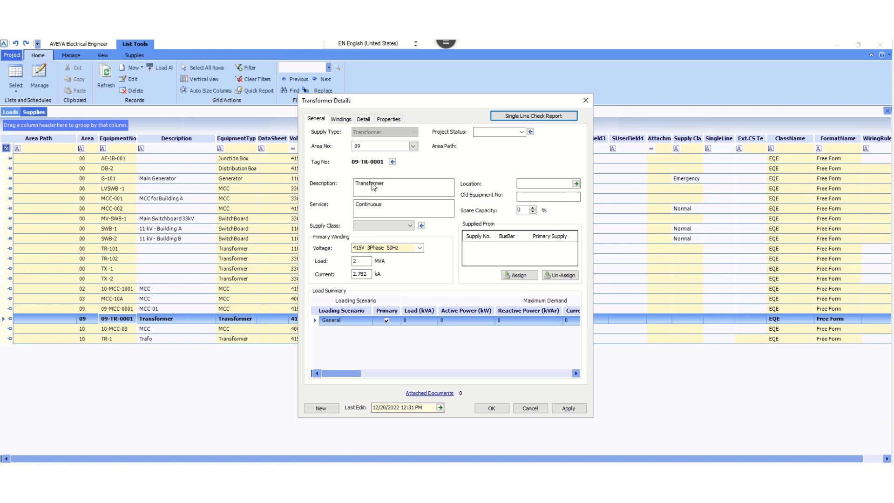
click(519, 275)
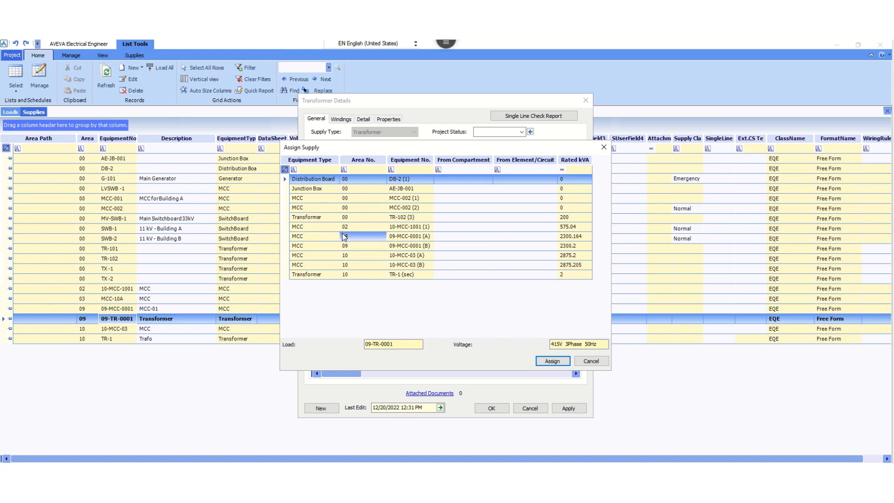
click(328, 236)
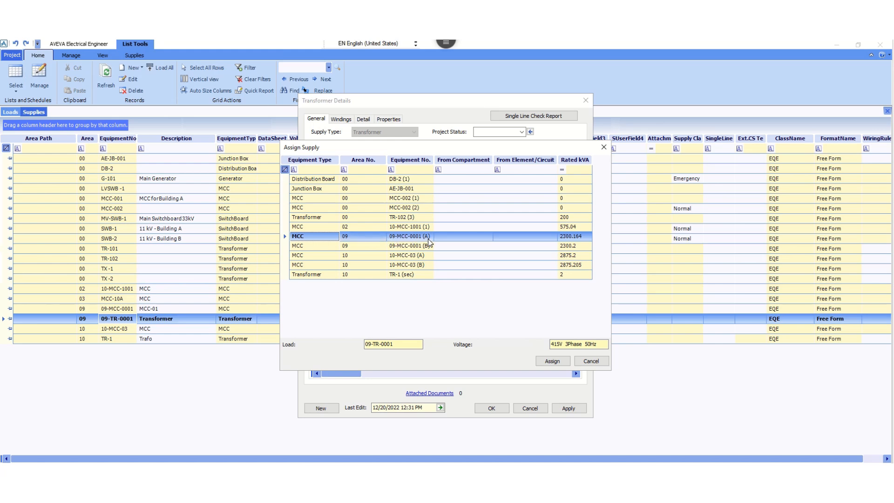
click(553, 362)
click(568, 407)
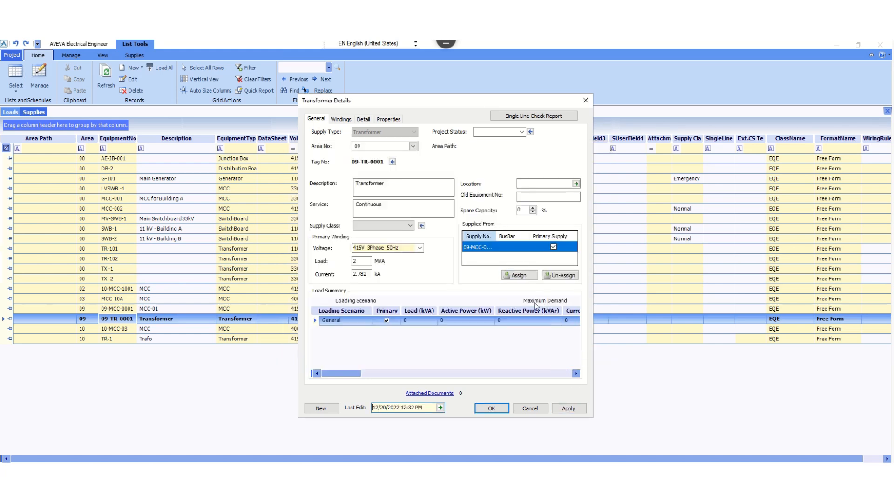
click(491, 409)
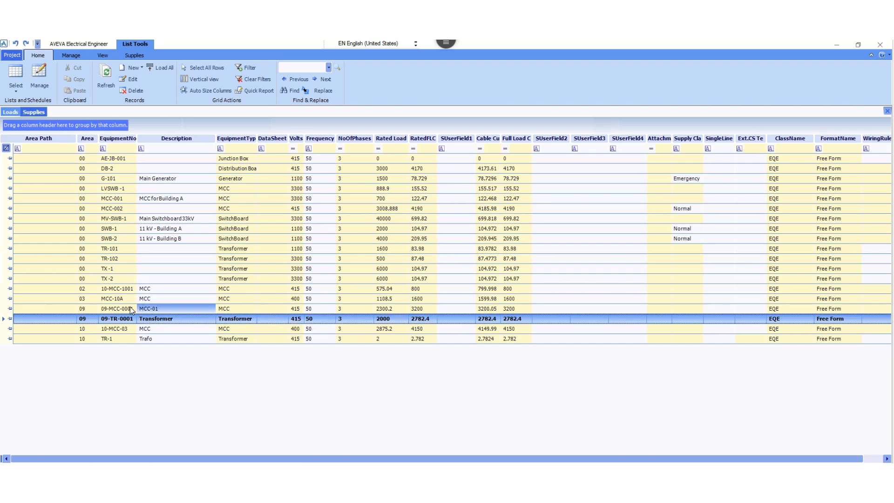
Examine the loads assigned to busbar A of supply 09-MCC-0001, including transformer 09-TR-0001, and close its details.
click(116, 289)
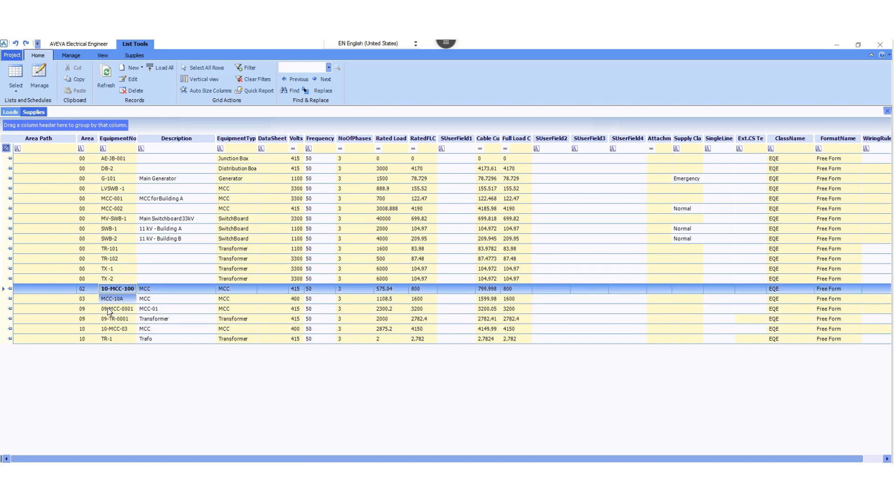
click(109, 309)
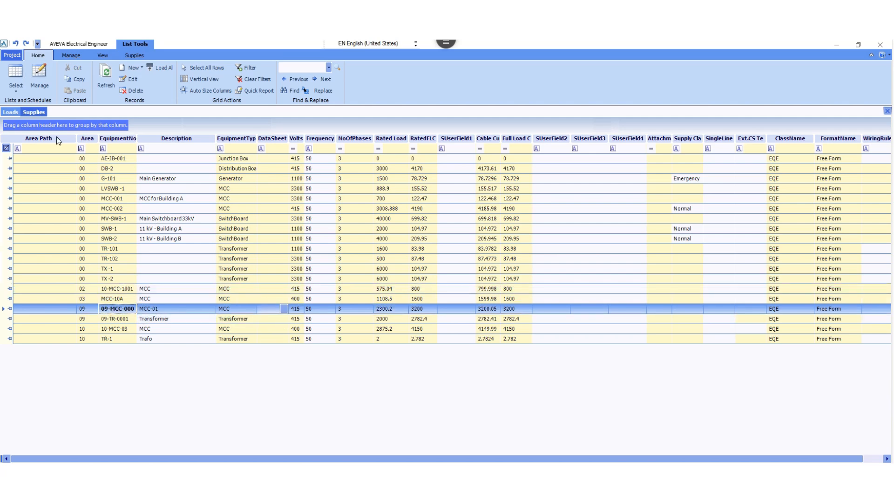
double_click(116, 309)
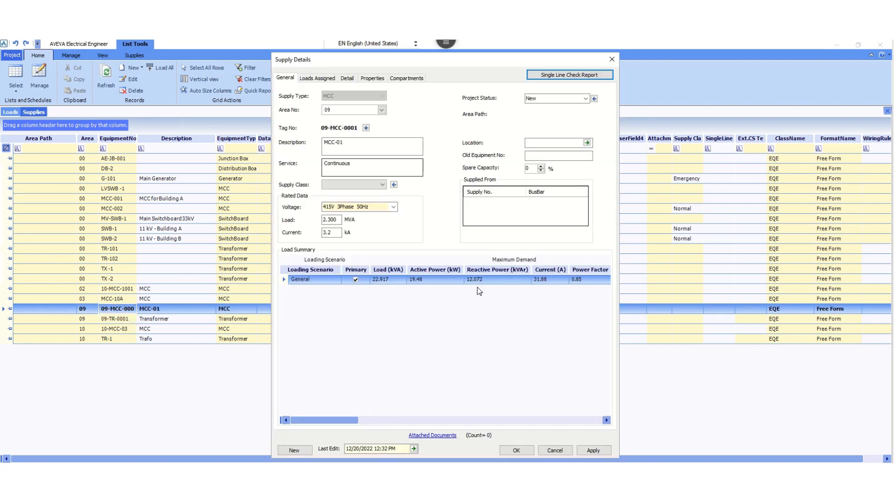
click(319, 79)
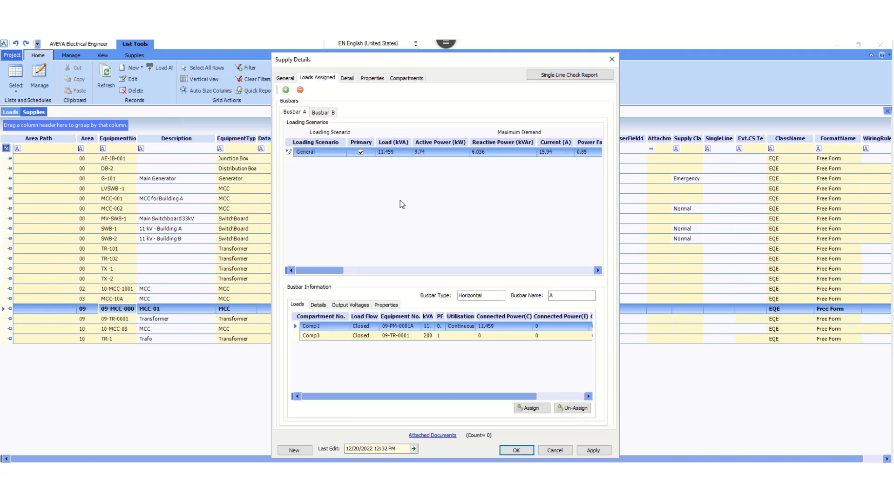
click(387, 325)
click(398, 336)
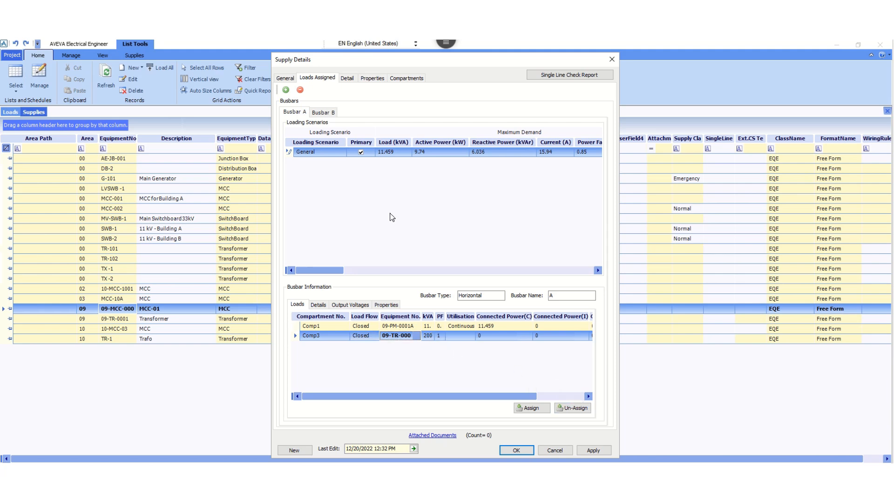
click(519, 450)
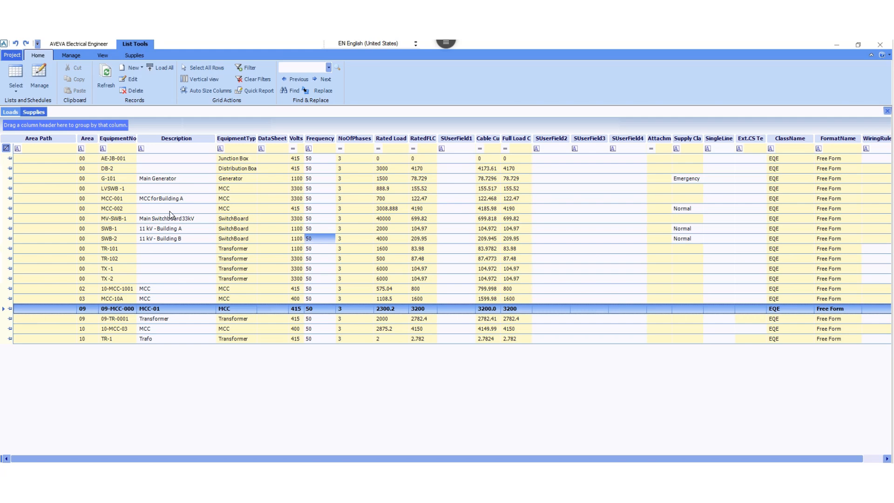
click(90, 168)
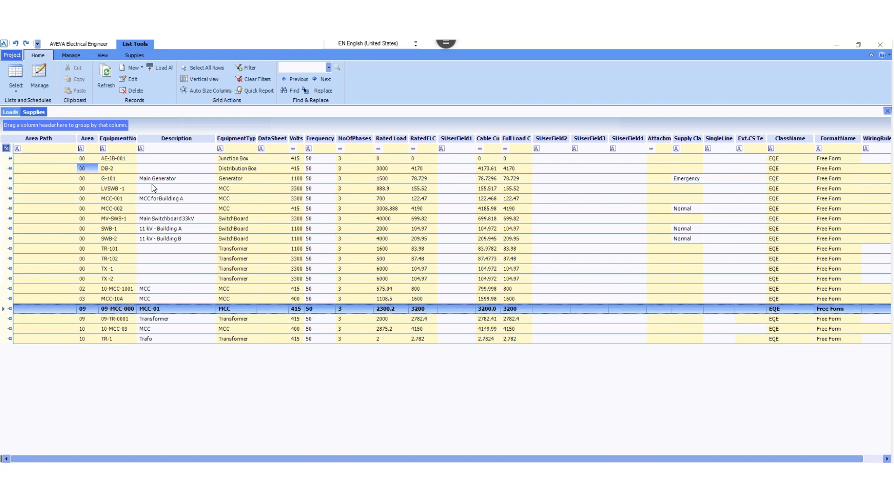
click(112, 178)
click(13, 113)
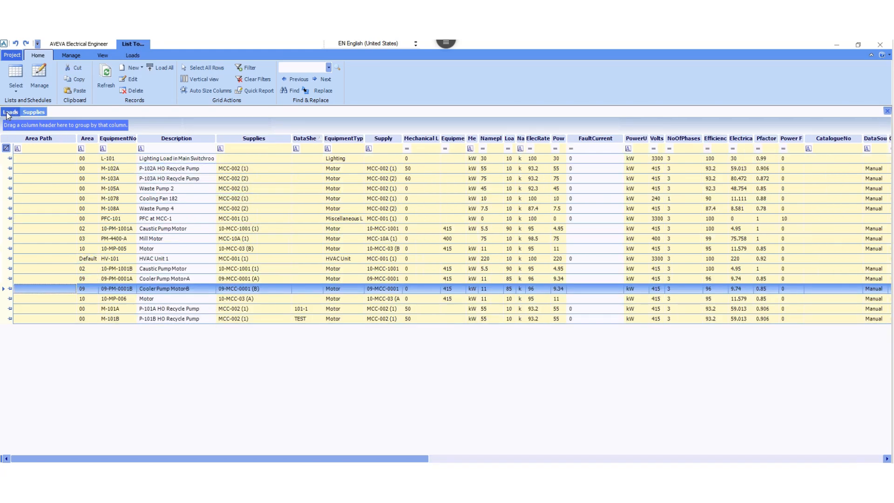
click(31, 112)
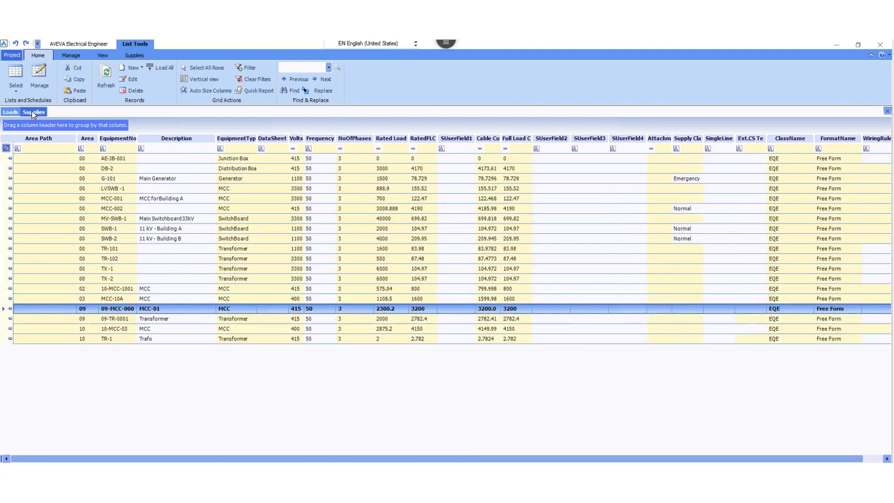